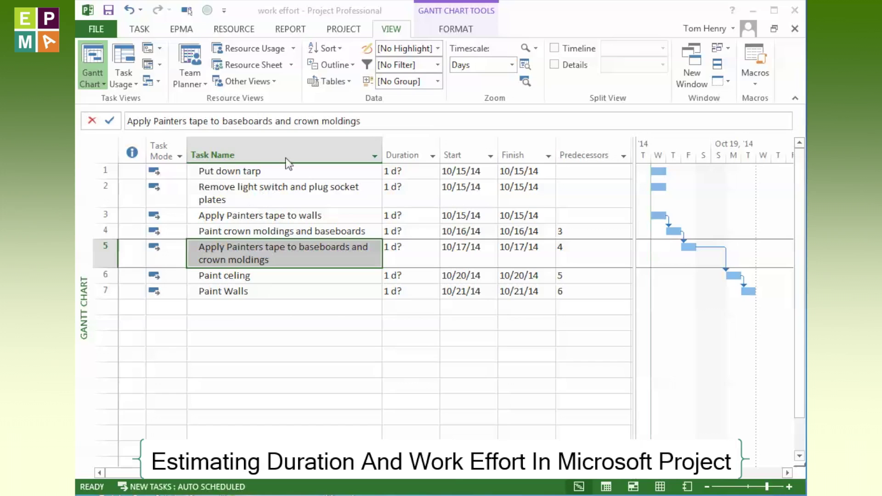
Set Put down tarp's duration to 1 day
{"action": "left_click", "coordinate": [300, 175]}
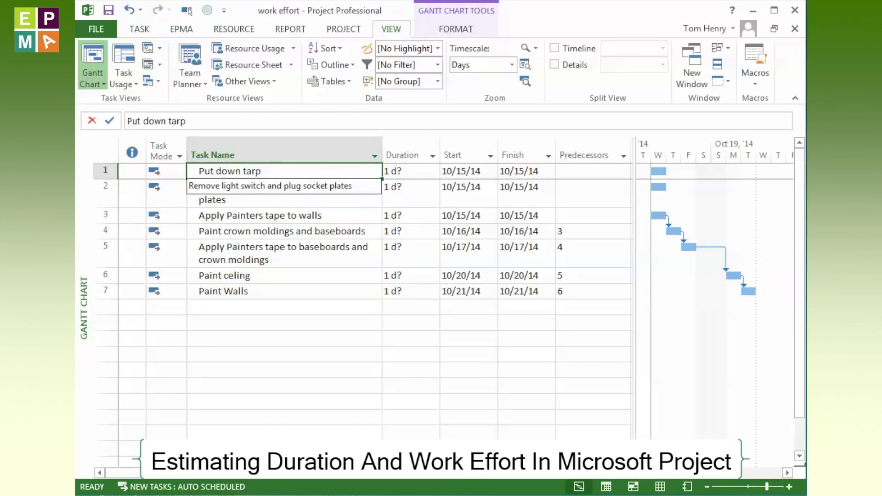
{"action": "left_click", "coordinate": [420, 174]}
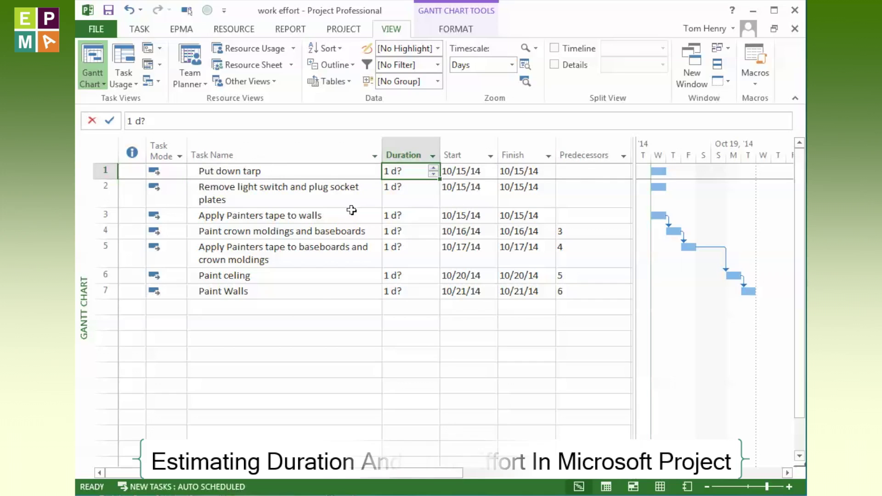
{"action": "type", "text": "1"}
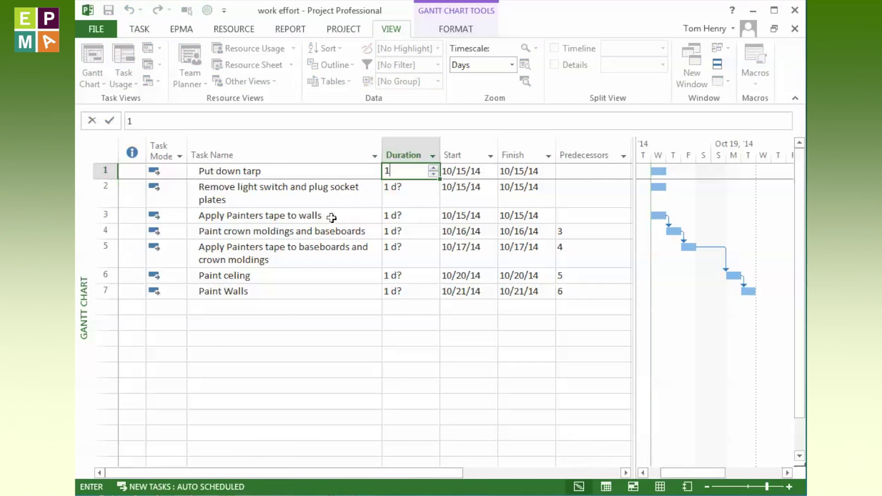
{"action": "left_click", "coordinate": [329, 203]}
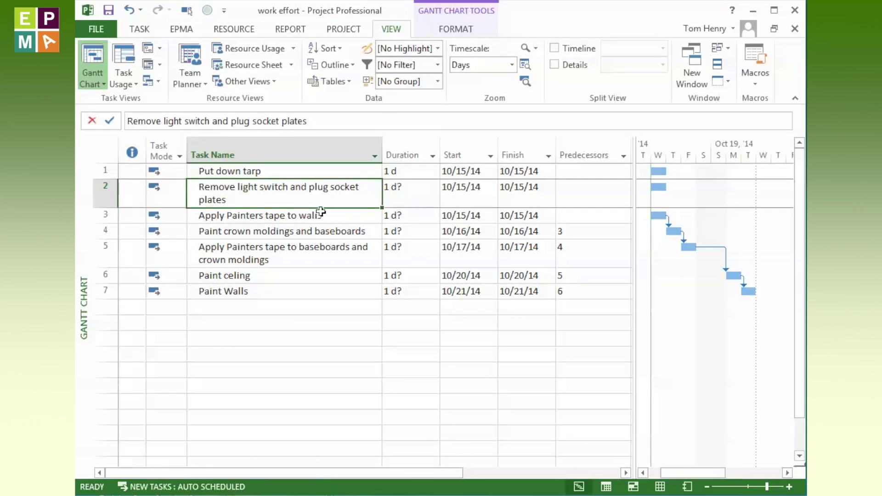
Set removing switch plates and taping the walls to 0.5 day each
{"action": "left_click", "coordinate": [404, 198]}
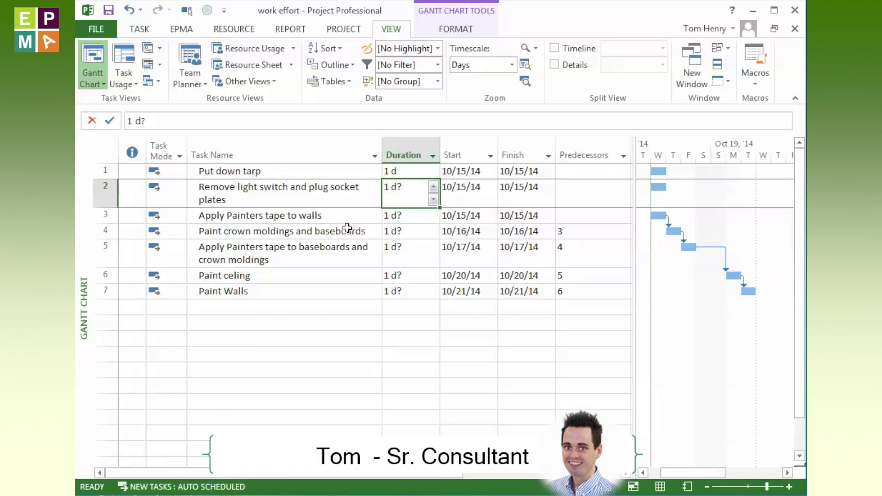
{"action": "left_click", "coordinate": [320, 200]}
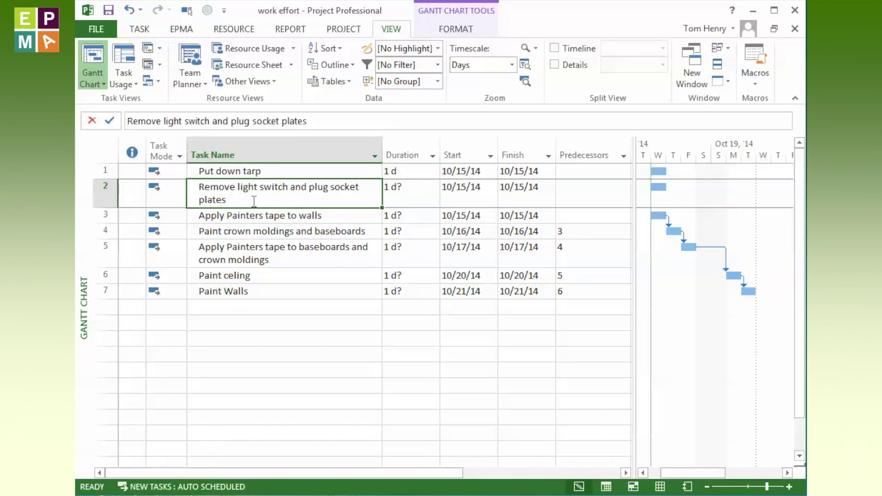
{"action": "left_click", "coordinate": [254, 200]}
{"action": "key", "text": "Escape"}
{"action": "left_click", "coordinate": [400, 203]}
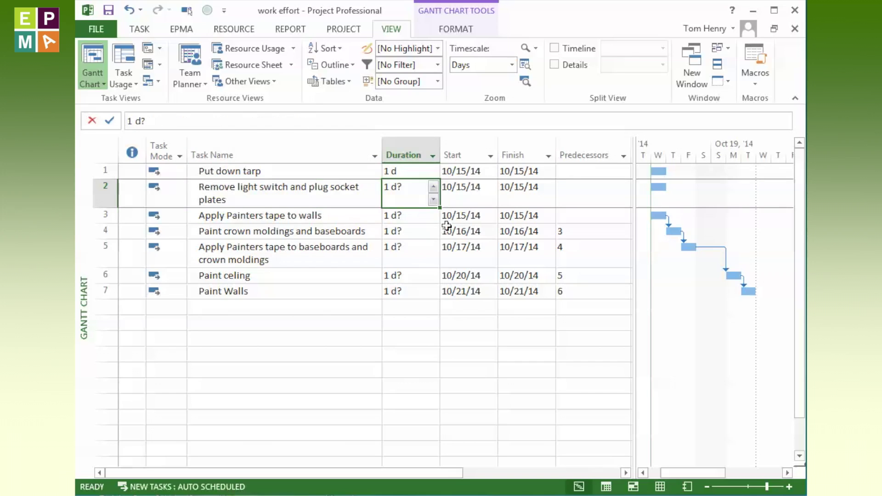
{"action": "type", "text": ".5"}
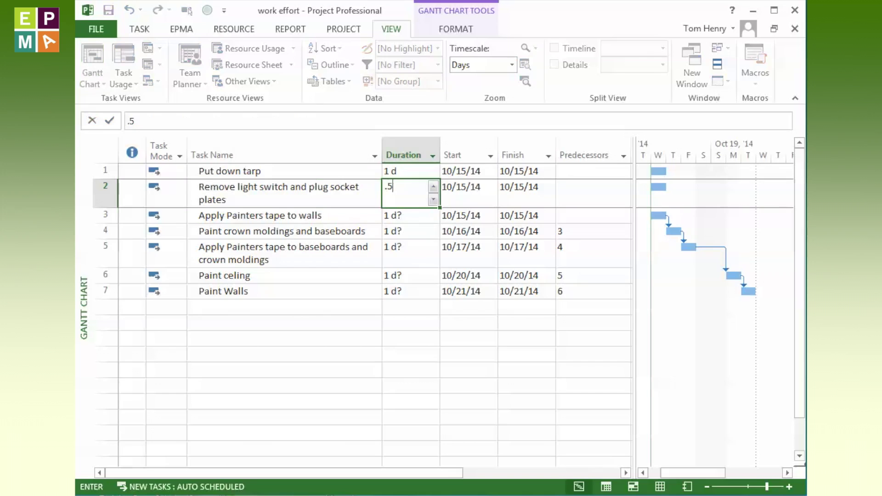
{"action": "key", "text": "Return"}
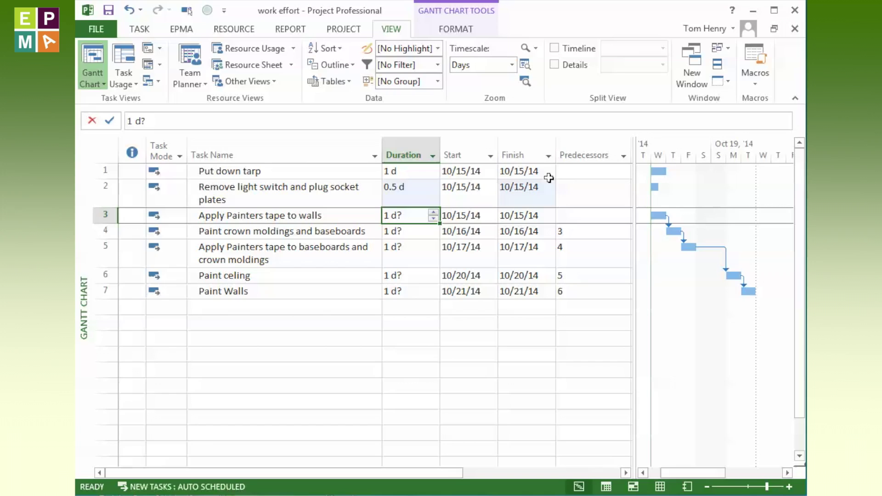
{"action": "type", "text": ".5"}
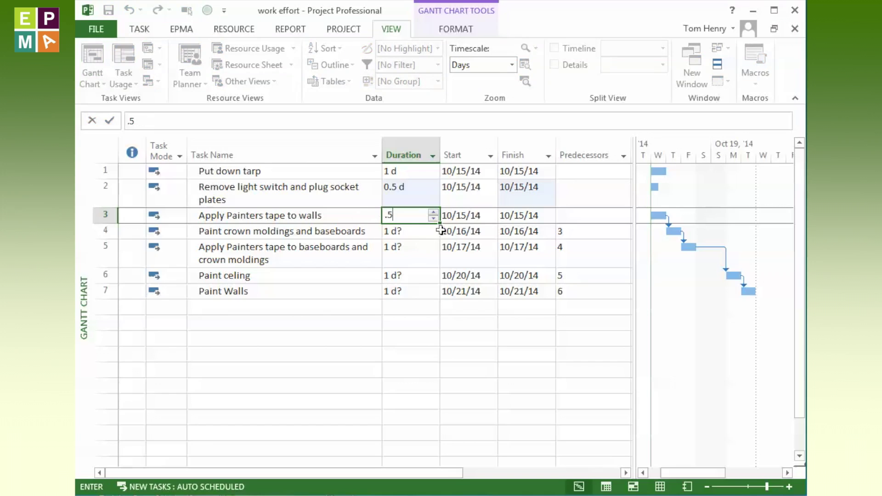
{"action": "left_click", "coordinate": [420, 235]}
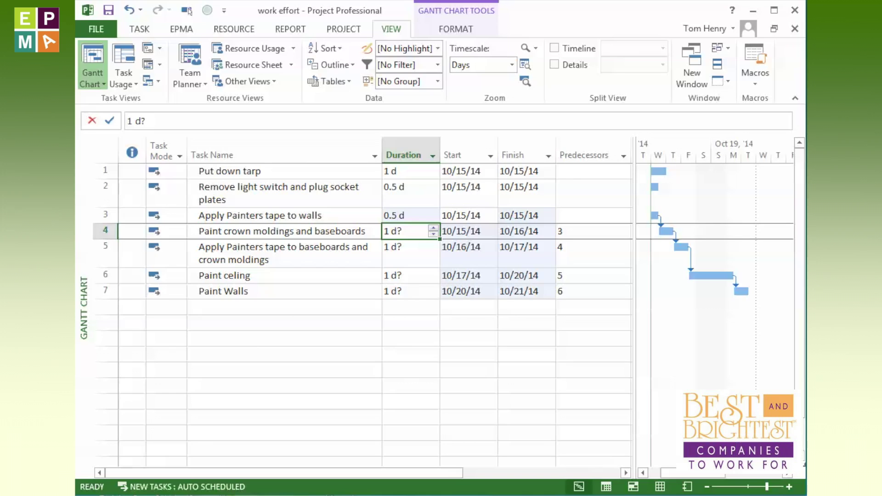
{"action": "type", "text": "1"}
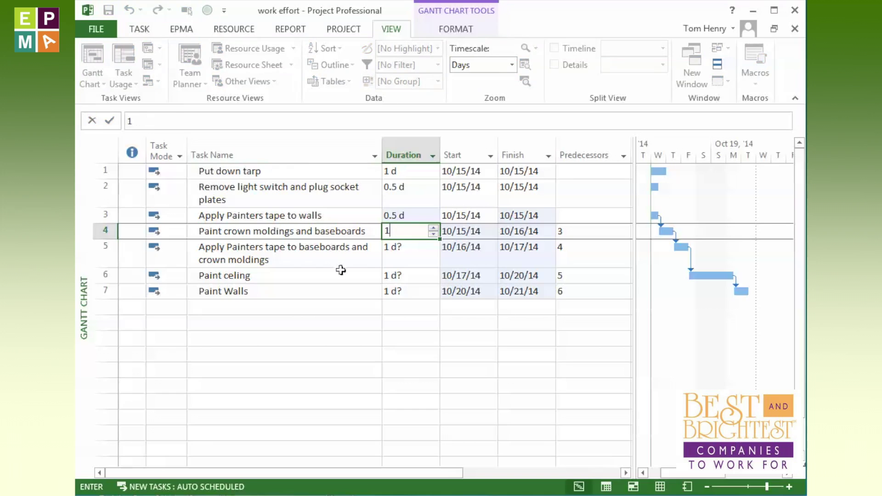
Set crown moldings to 1 day, baseboard taping to 0.5 day and Paint celing to 3 days
{"action": "left_click", "coordinate": [341, 270]}
{"action": "left_click", "coordinate": [432, 259]}
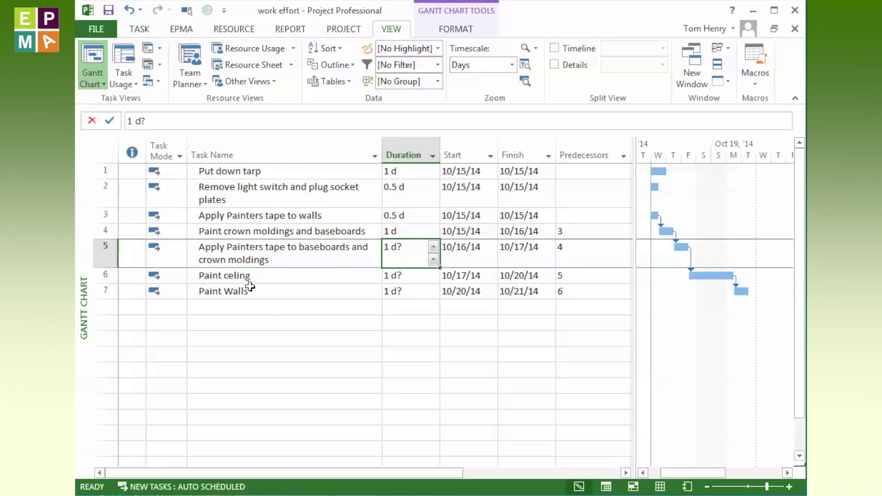
{"action": "type", "text": ".5"}
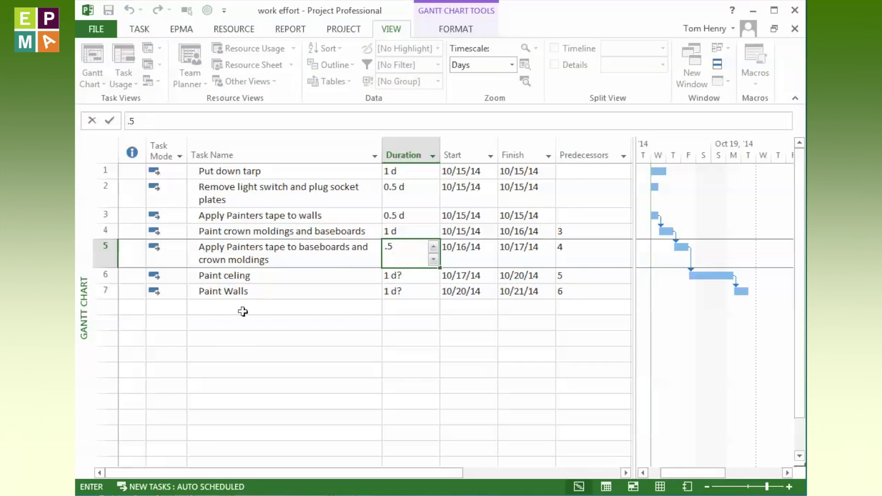
{"action": "left_click", "coordinate": [257, 278]}
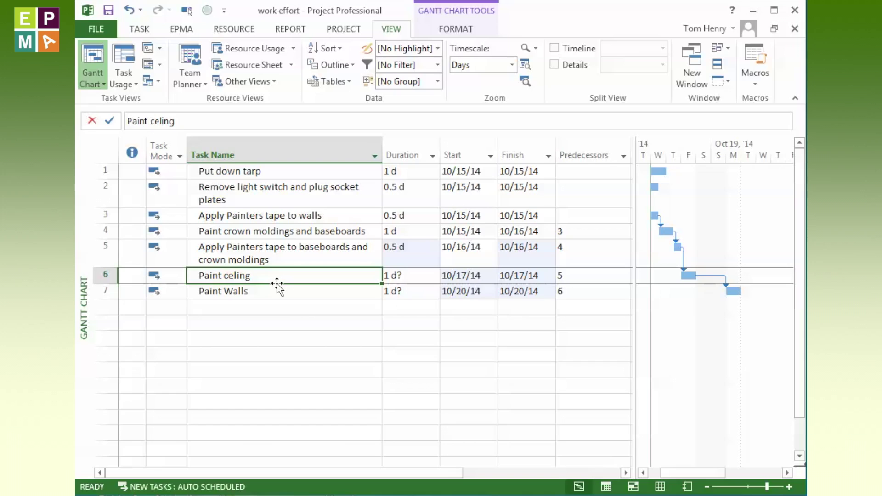
{"action": "left_click", "coordinate": [391, 276]}
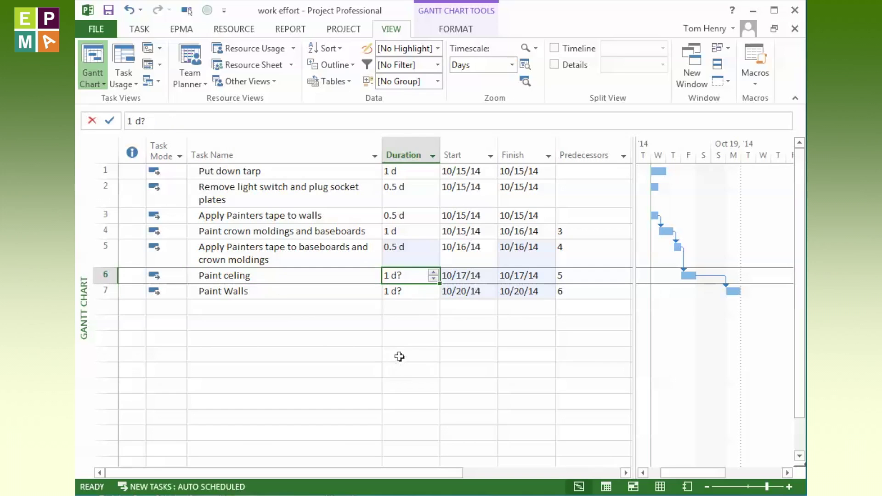
{"action": "type", "text": "3"}
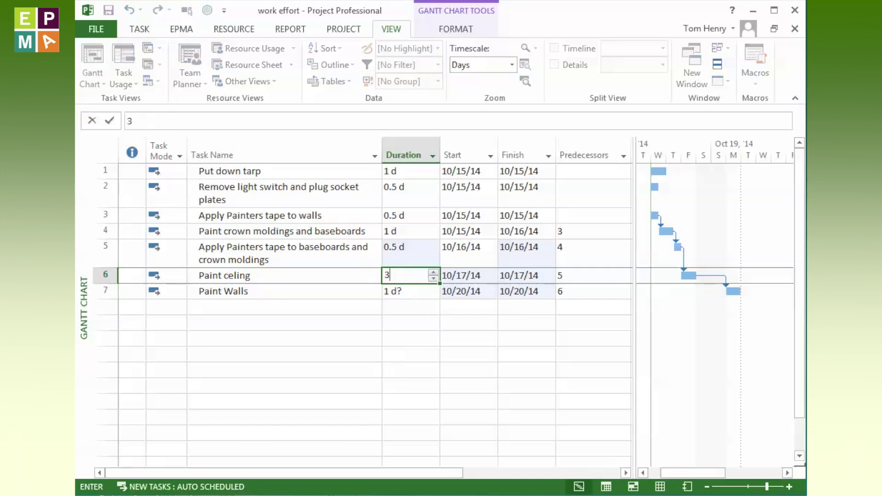
{"action": "left_click", "coordinate": [344, 336]}
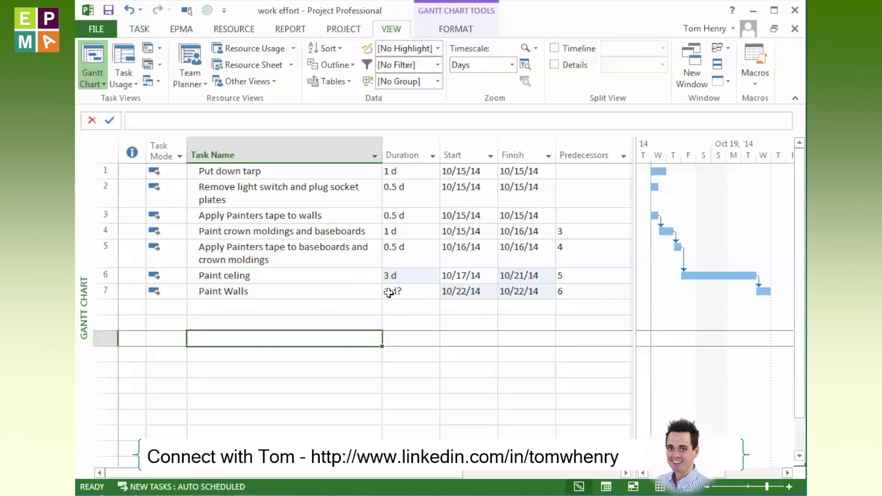
Set Paint Walls' duration to 4 days, finishing 10/27/14
{"action": "left_click", "coordinate": [341, 295]}
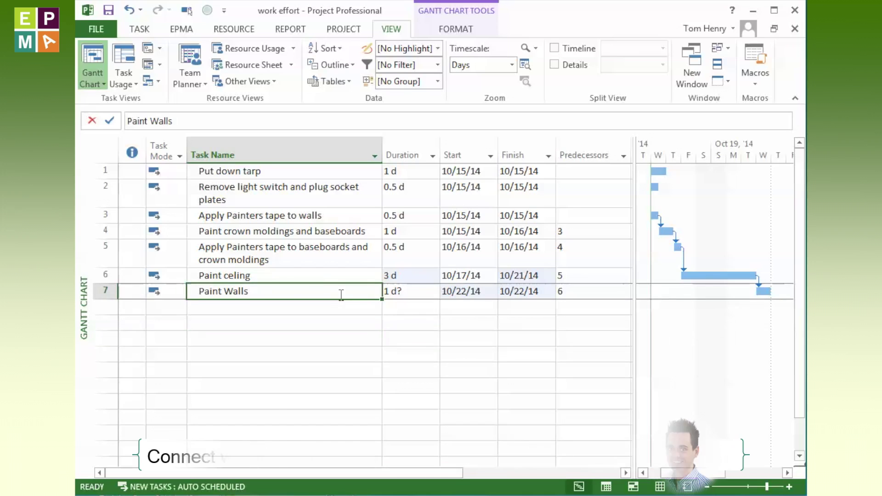
{"action": "left_click", "coordinate": [409, 293]}
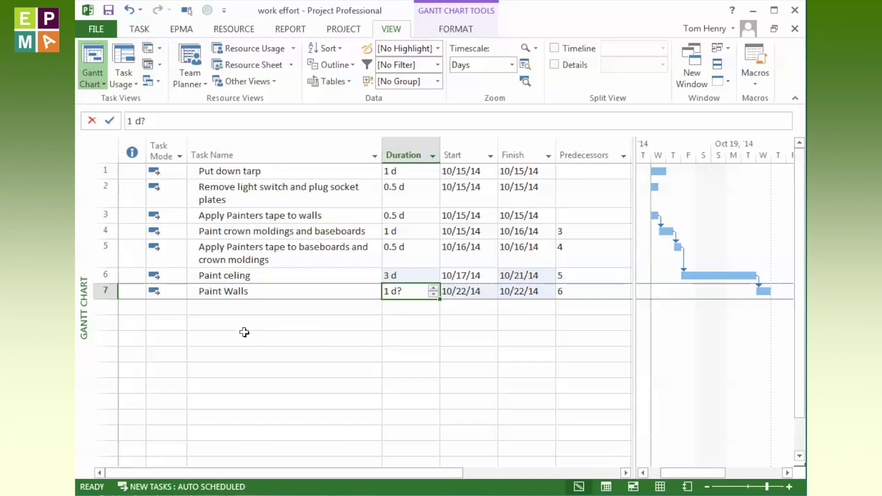
{"action": "type", "text": "4"}
{"action": "left_click", "coordinate": [297, 366]}
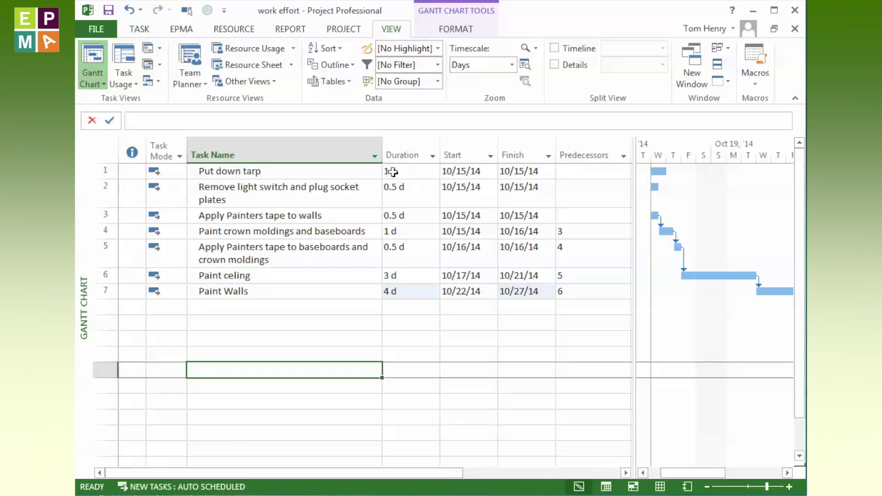
{"action": "right_click", "coordinate": [455, 146]}
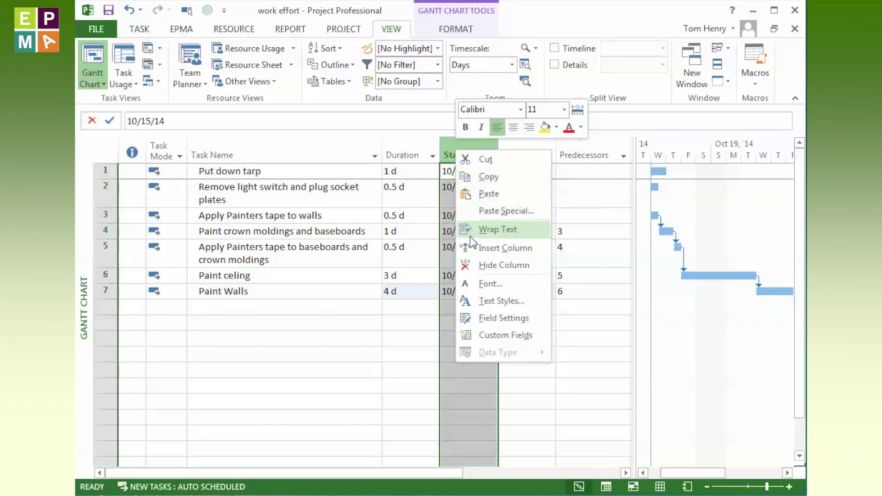
{"action": "left_click", "coordinate": [501, 248]}
{"action": "type", "text": "warning"}
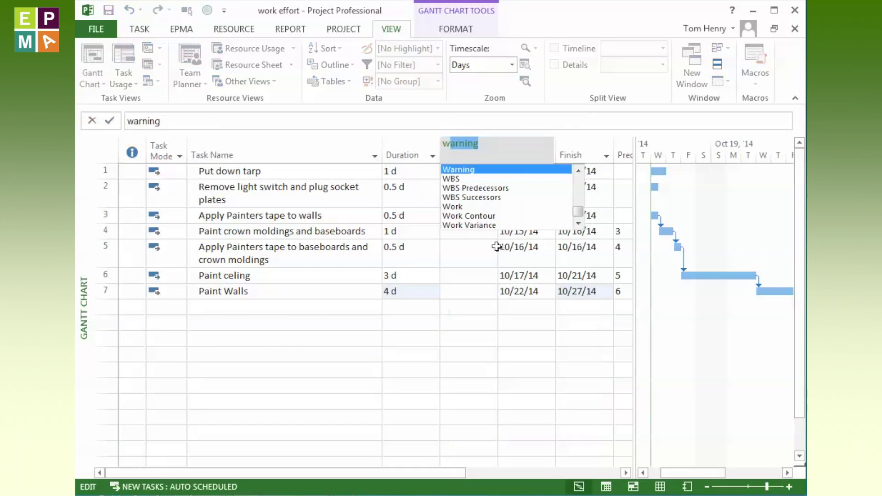
{"action": "type", "text": "ork"}
{"action": "key", "text": "Return"}
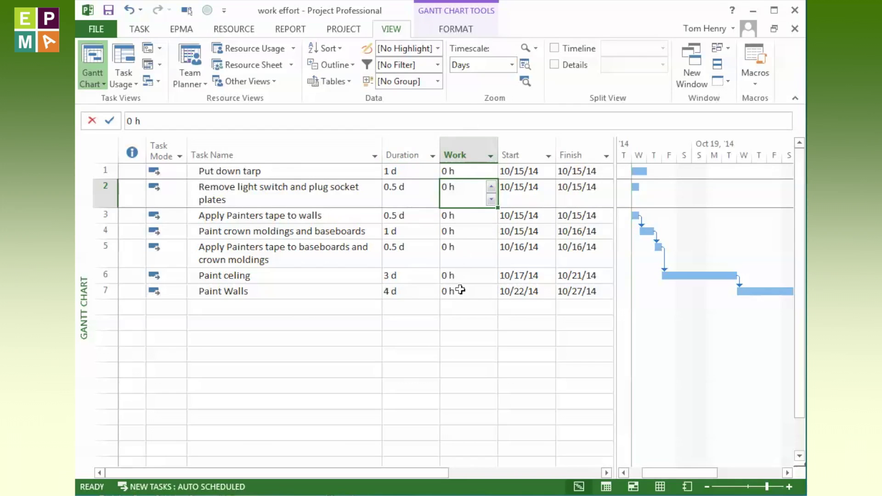
{"action": "left_click", "coordinate": [404, 154]}
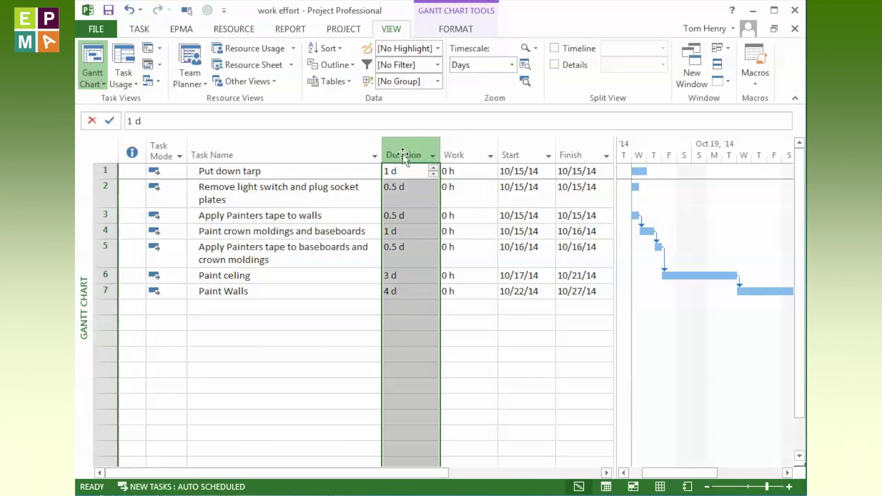
{"action": "left_click", "coordinate": [468, 155]}
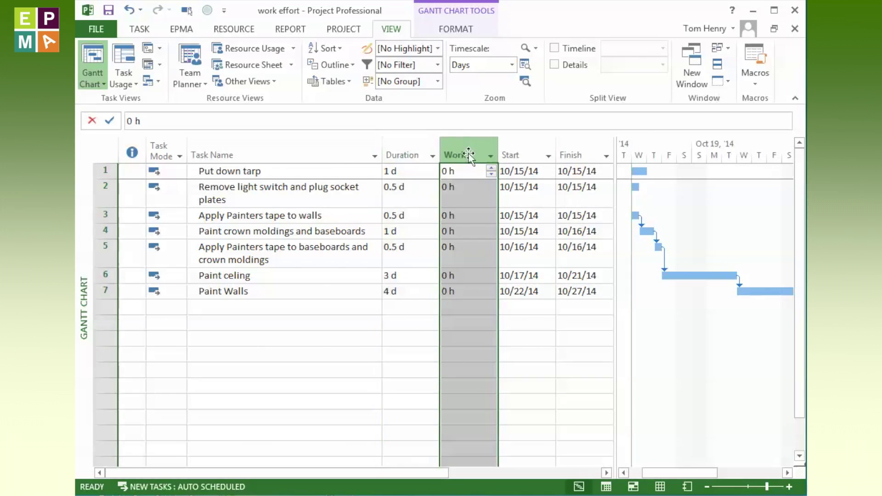
{"action": "left_click", "coordinate": [410, 159]}
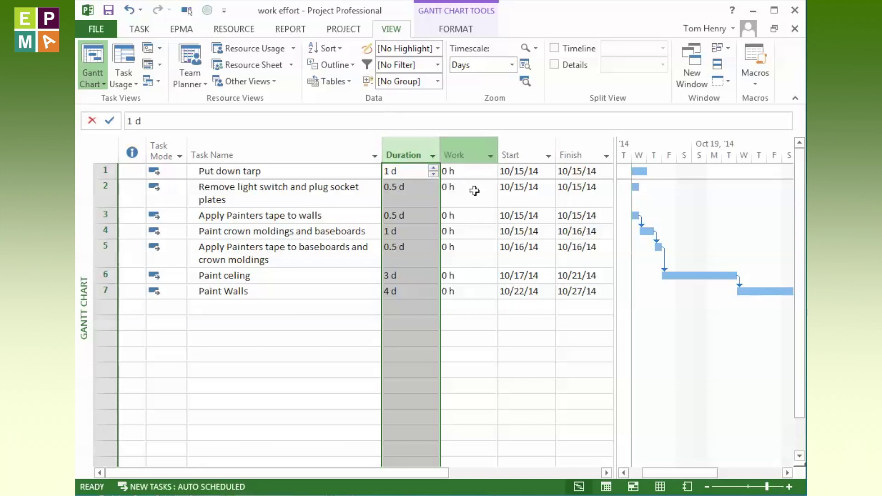
{"action": "left_click", "coordinate": [526, 291]}
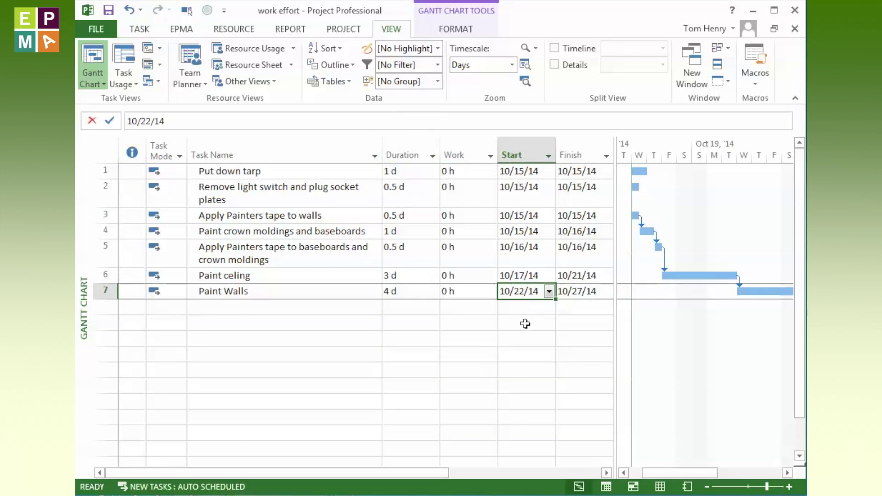
{"action": "left_click", "coordinate": [571, 291]}
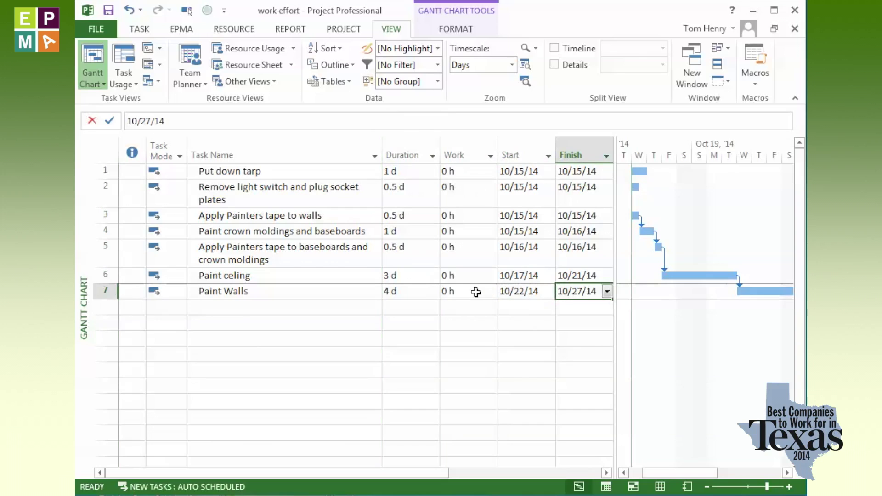
{"action": "left_click", "coordinate": [475, 171]}
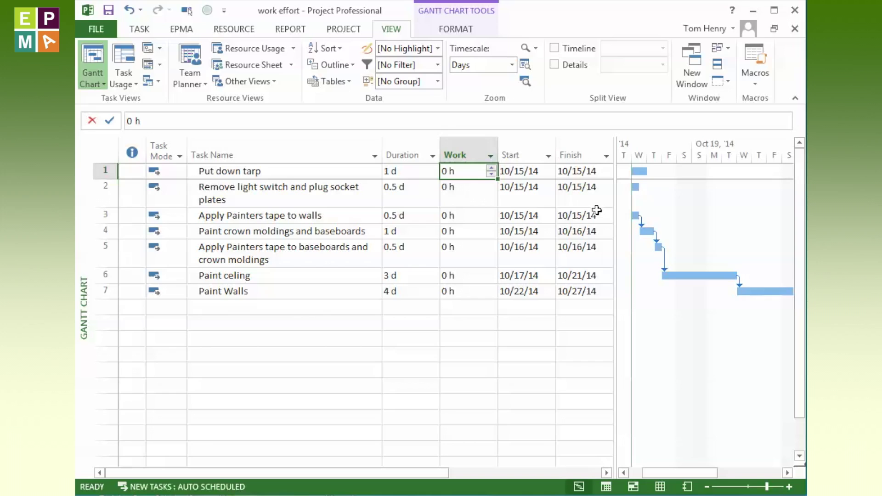
{"action": "left_click", "coordinate": [331, 296]}
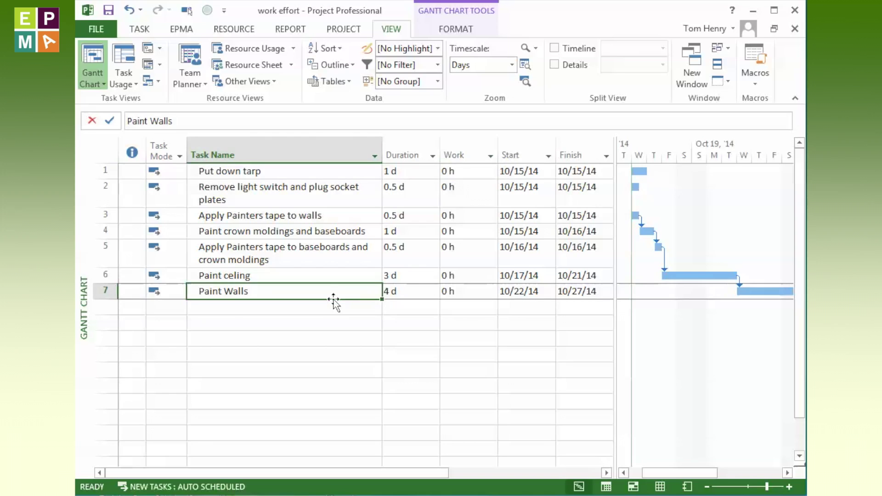
Enter work of 8, 4, 4 and 6 hours for the first four tasks
{"action": "left_click", "coordinate": [466, 169]}
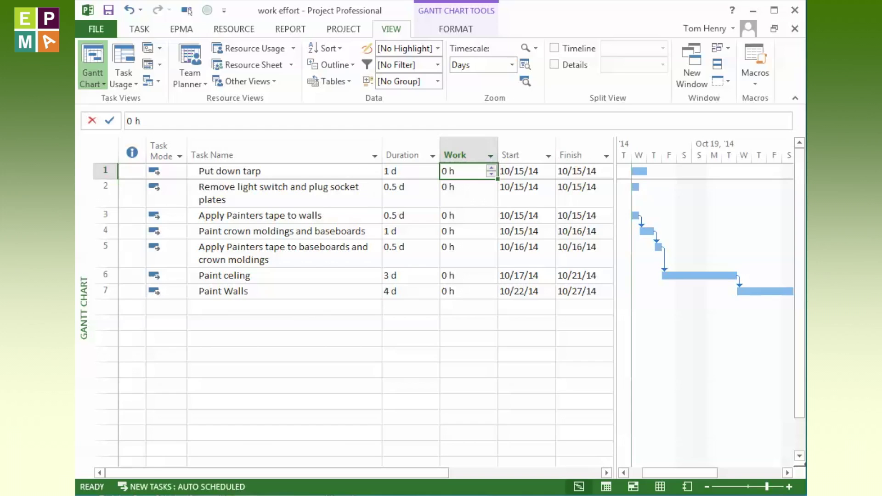
{"action": "type", "text": "8"}
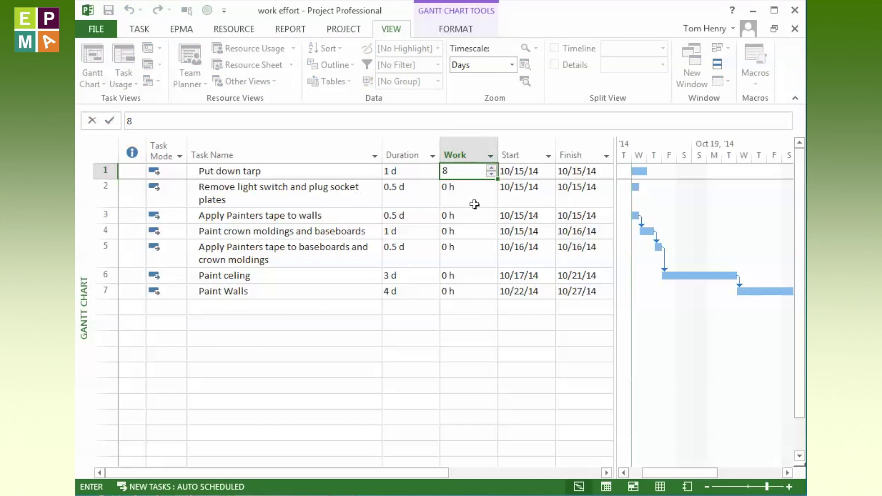
{"action": "left_click", "coordinate": [472, 203]}
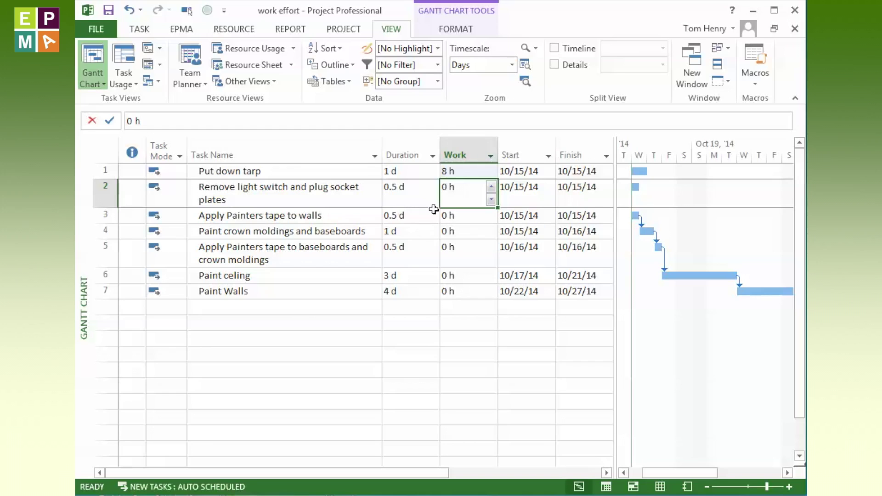
{"action": "type", "text": "4"}
{"action": "key", "text": "Return"}
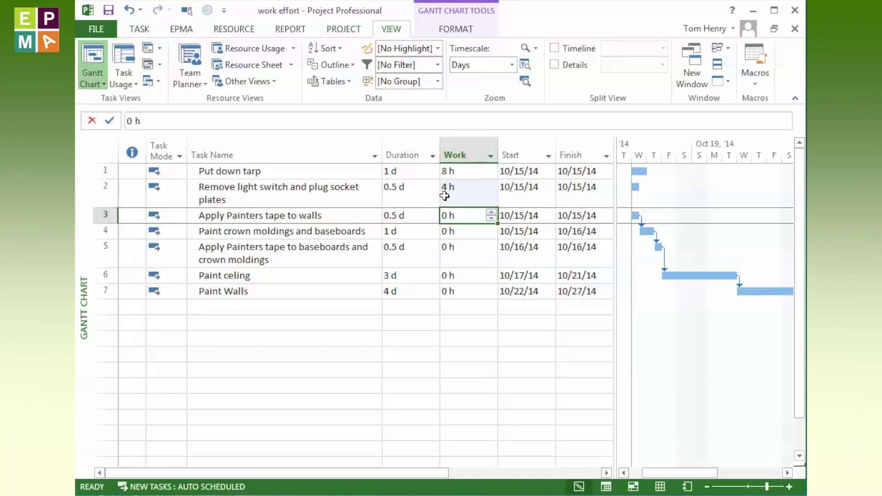
{"action": "type", "text": "4"}
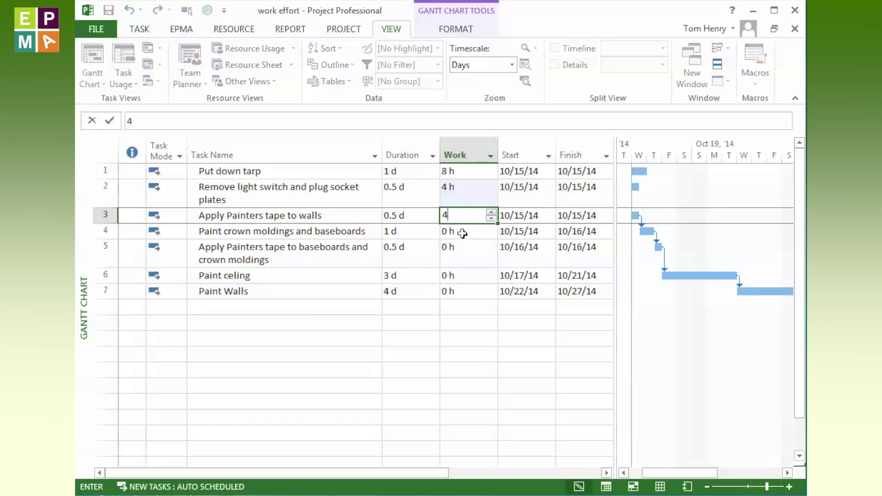
{"action": "key", "text": "Return"}
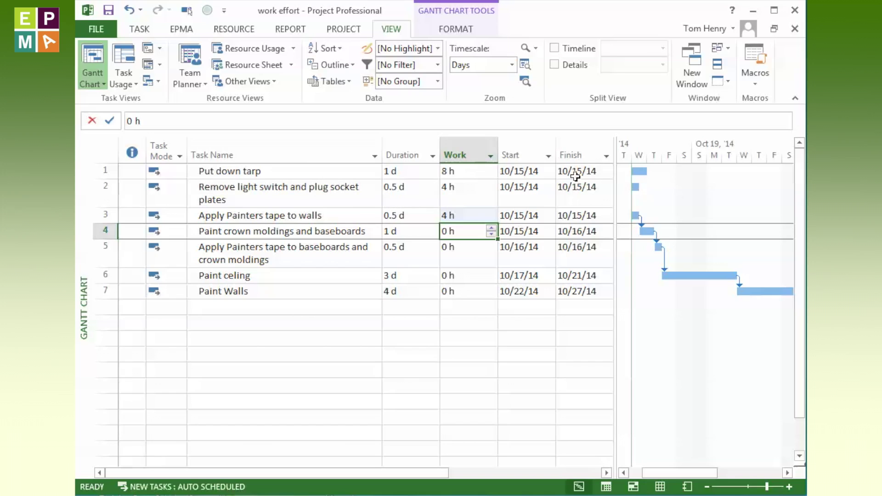
{"action": "type", "text": "6"}
{"action": "left_click", "coordinate": [405, 256]}
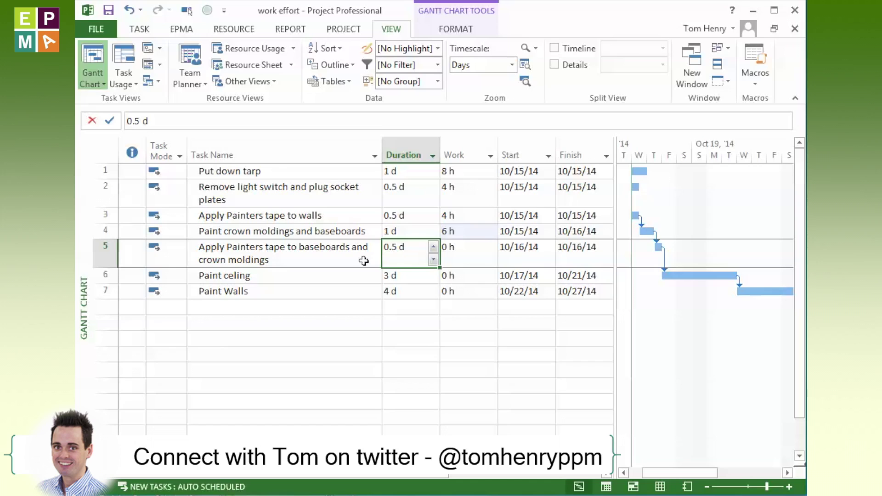
Enter work of 4, 16 and 24 hours for baseboard taping, Paint celing and Paint Walls
{"action": "left_click", "coordinate": [343, 261]}
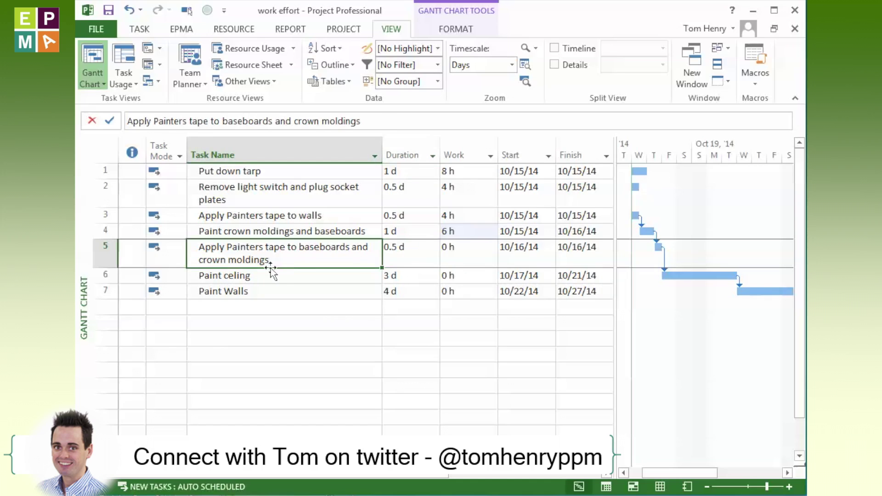
{"action": "left_click", "coordinate": [451, 250]}
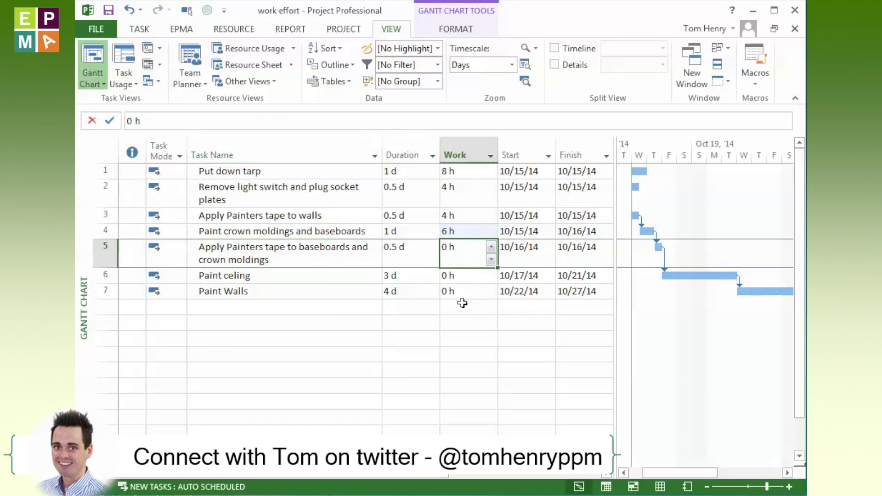
{"action": "type", "text": "4"}
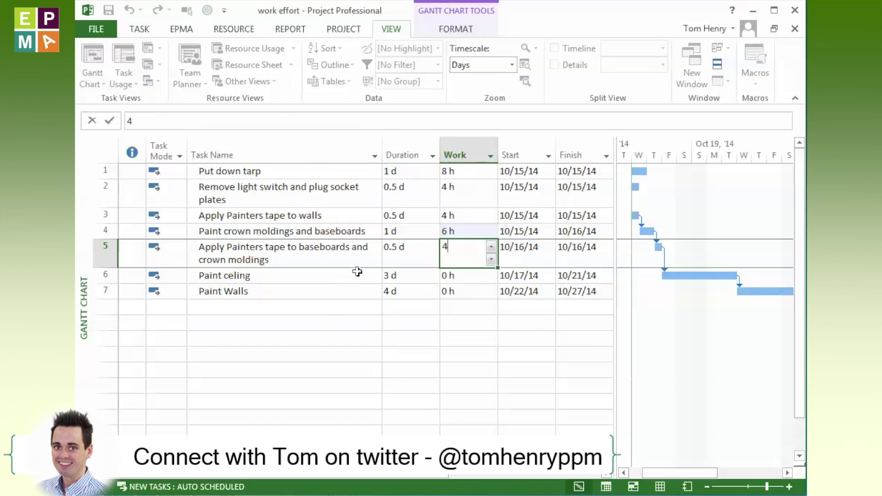
{"action": "left_click", "coordinate": [357, 275]}
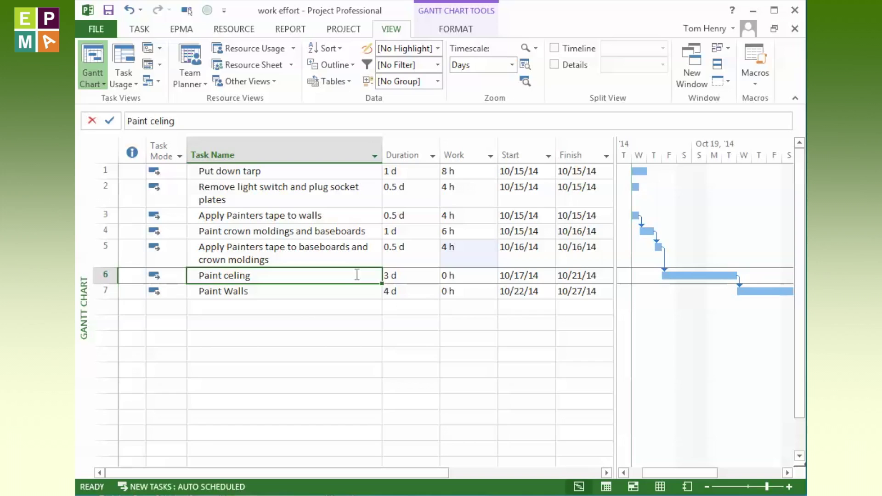
{"action": "left_click", "coordinate": [407, 277]}
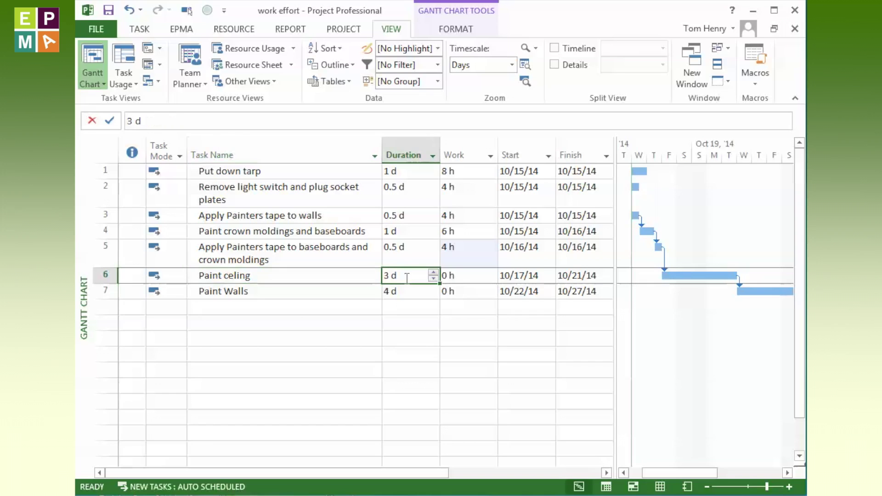
{"action": "left_click", "coordinate": [454, 275]}
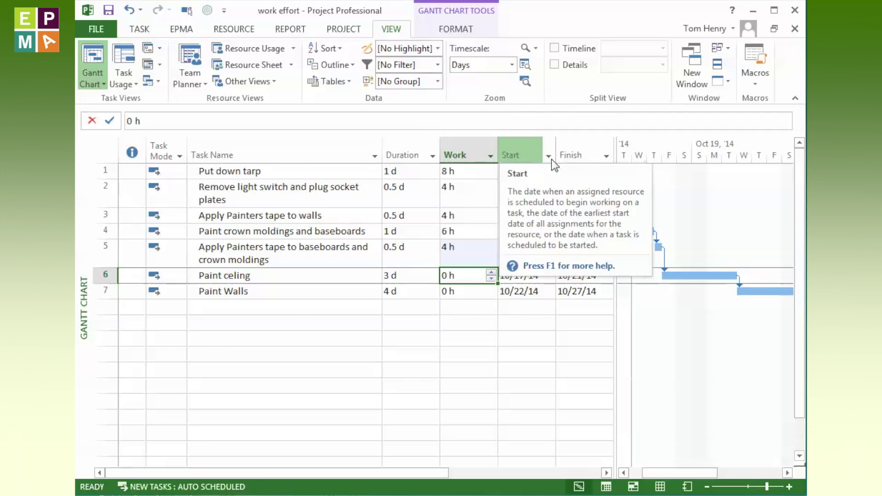
{"action": "type", "text": "16"}
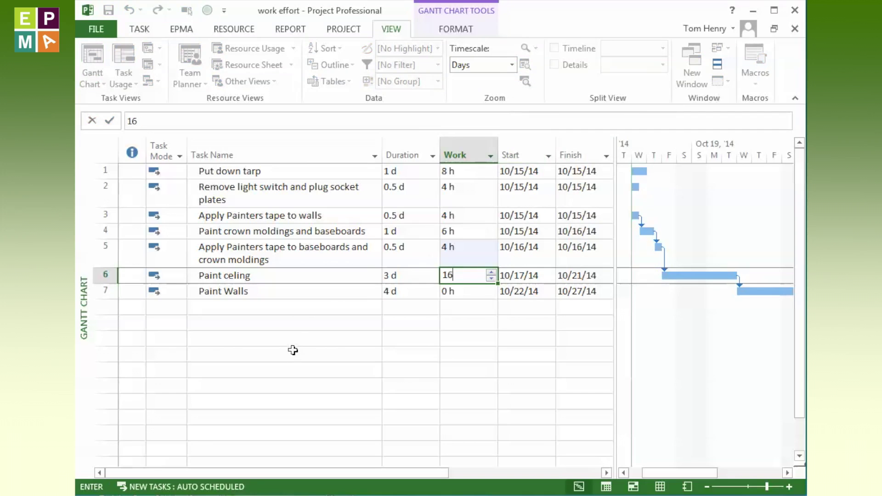
{"action": "left_click", "coordinate": [293, 339]}
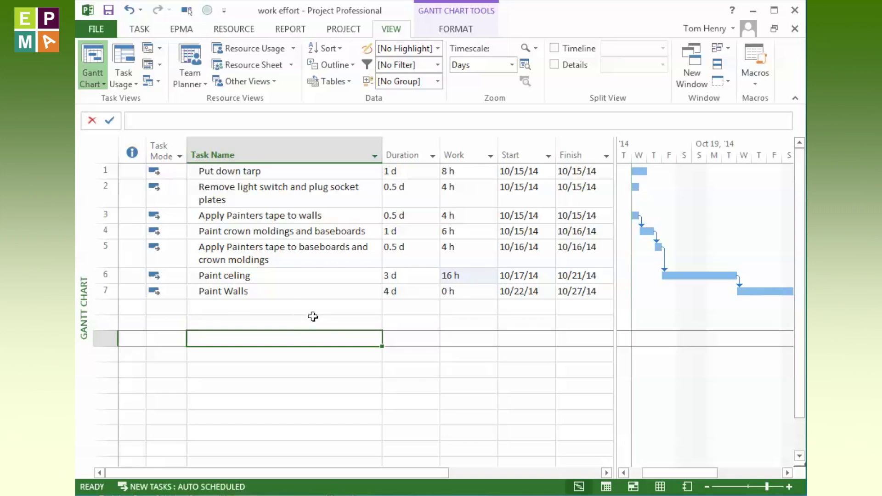
{"action": "left_click", "coordinate": [320, 293]}
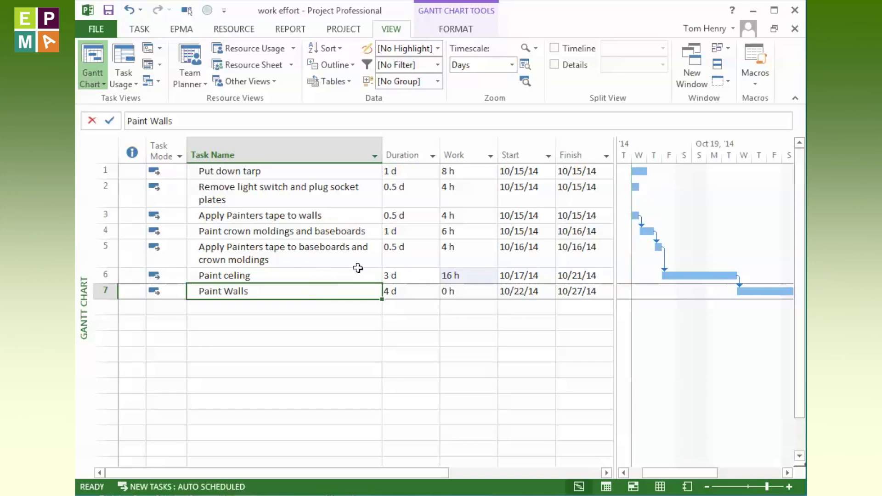
{"action": "left_click", "coordinate": [476, 290]}
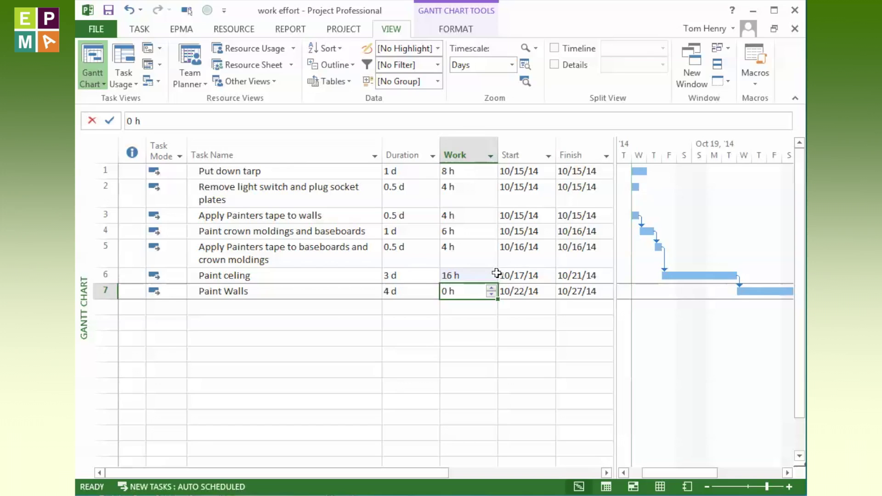
{"action": "type", "text": "24"}
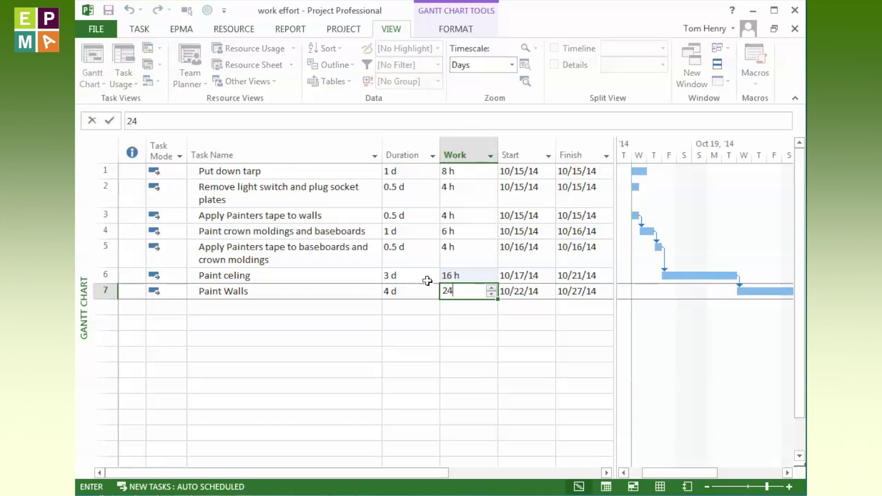
{"action": "left_click", "coordinate": [316, 336]}
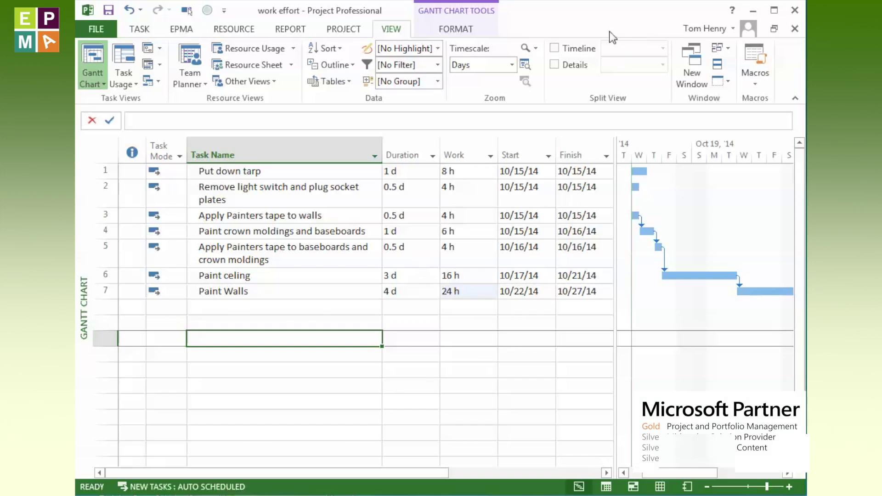
{"action": "left_click", "coordinate": [555, 65]}
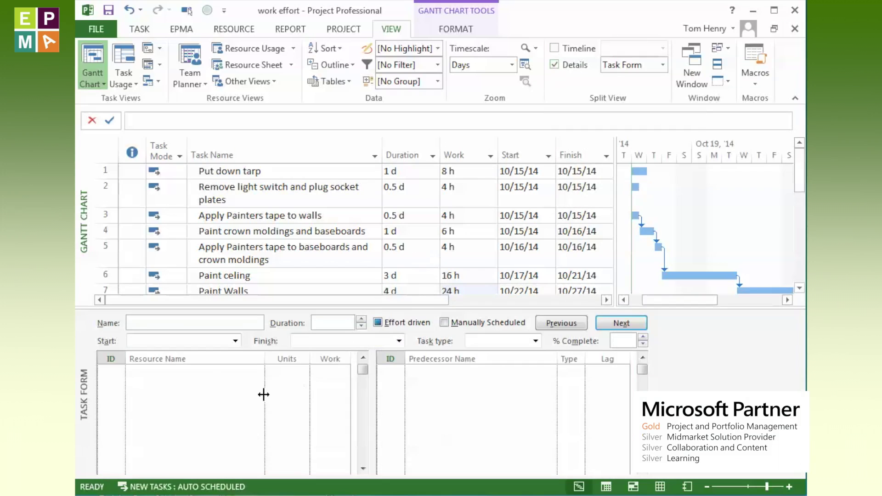
{"action": "left_click", "coordinate": [350, 174]}
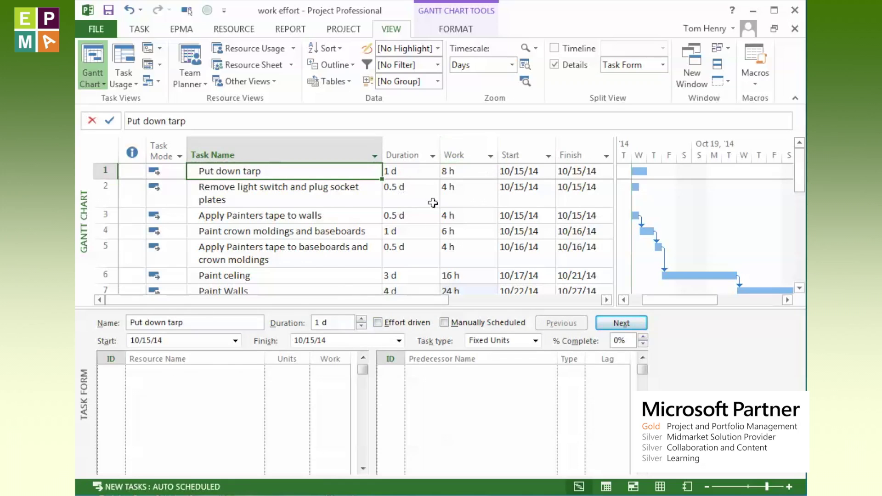
{"action": "left_click", "coordinate": [232, 383]}
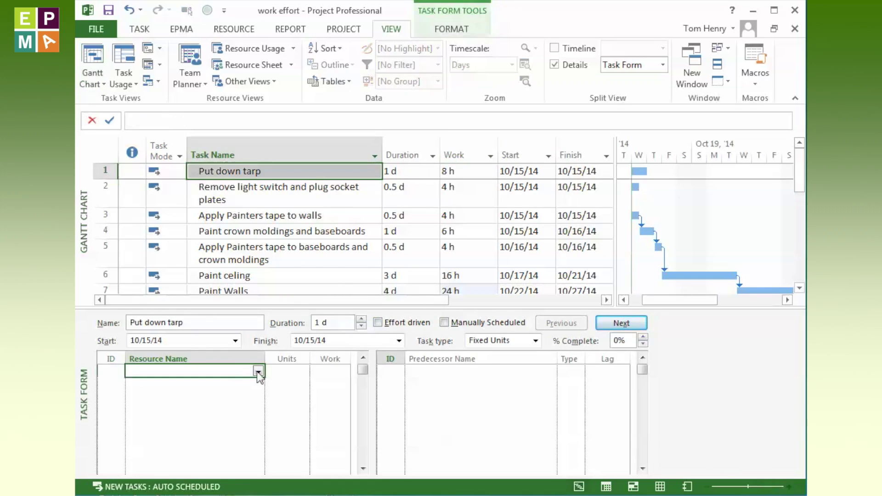
{"action": "left_click", "coordinate": [258, 372]}
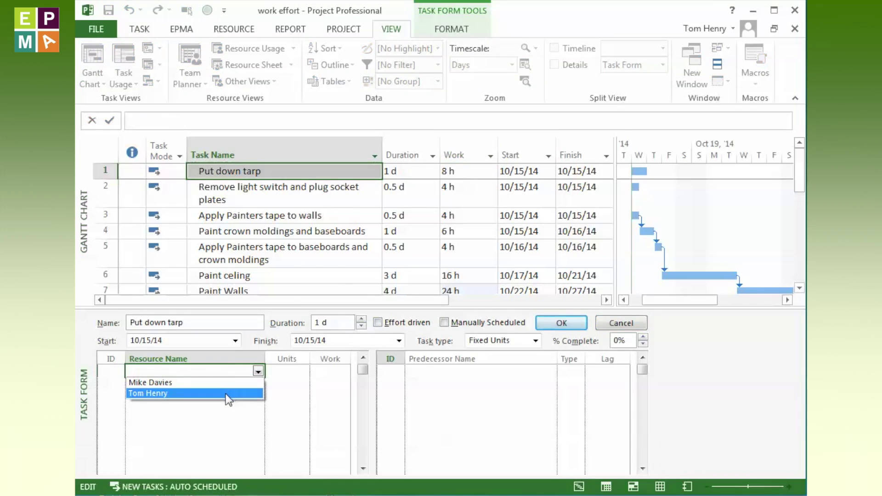
{"action": "left_click", "coordinate": [225, 394]}
{"action": "key", "text": "Return"}
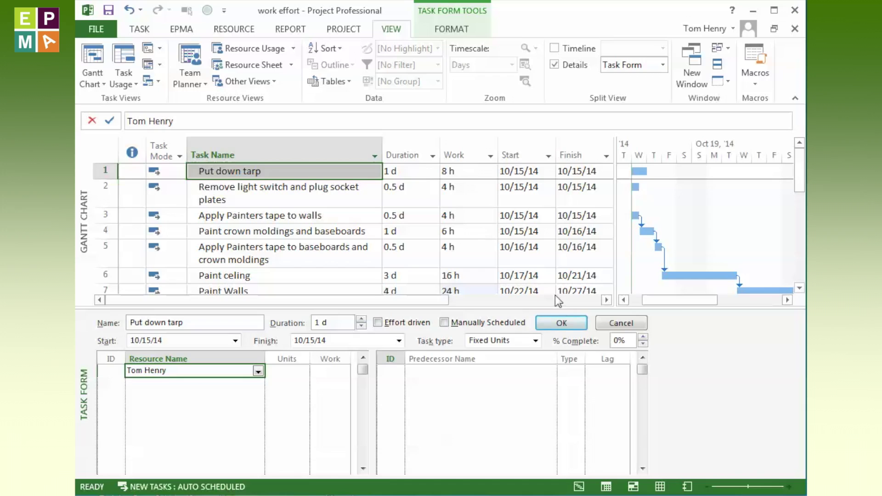
{"action": "left_click", "coordinate": [562, 322]}
{"action": "left_click", "coordinate": [288, 371]}
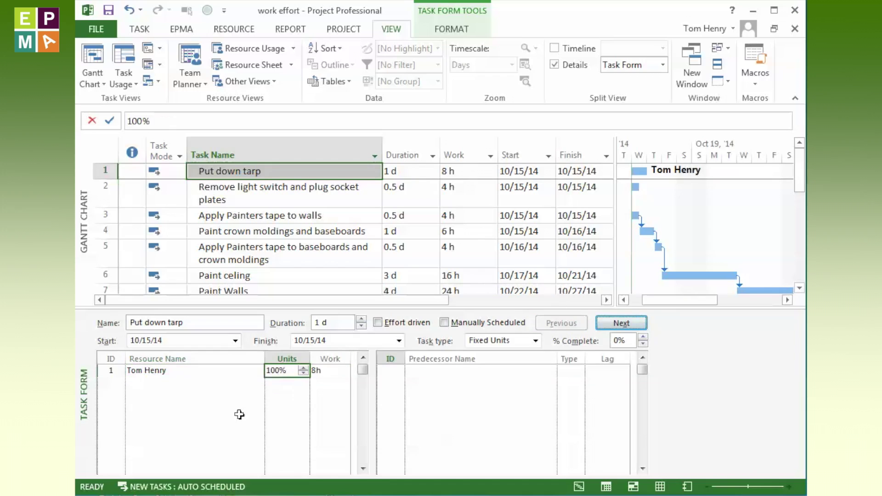
{"action": "left_click", "coordinate": [302, 194]}
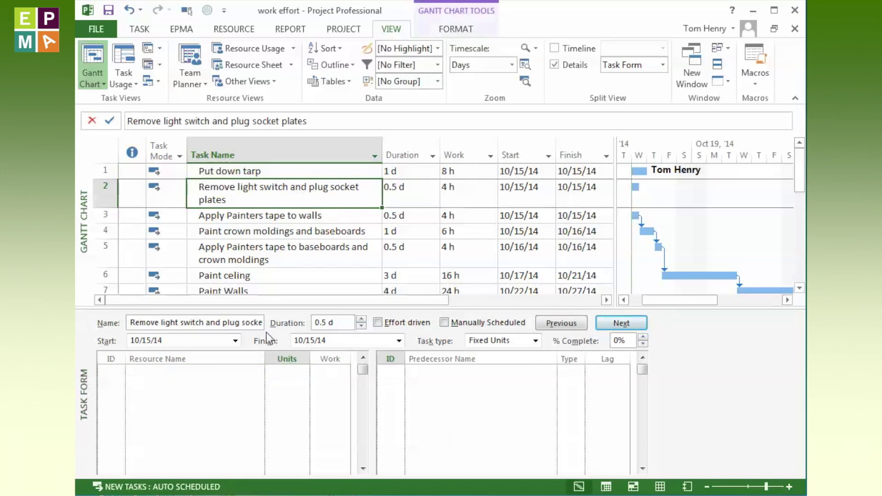
{"action": "left_click", "coordinate": [258, 374]}
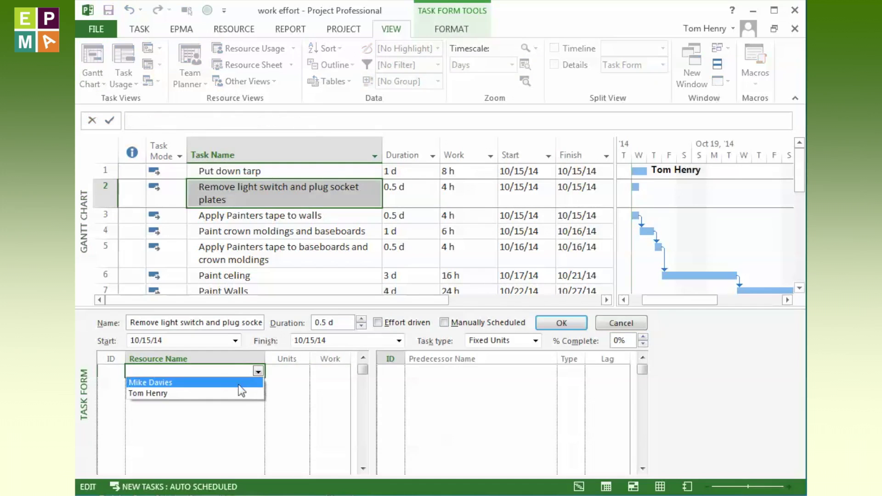
{"action": "left_click", "coordinate": [231, 391]}
{"action": "left_click", "coordinate": [561, 323]}
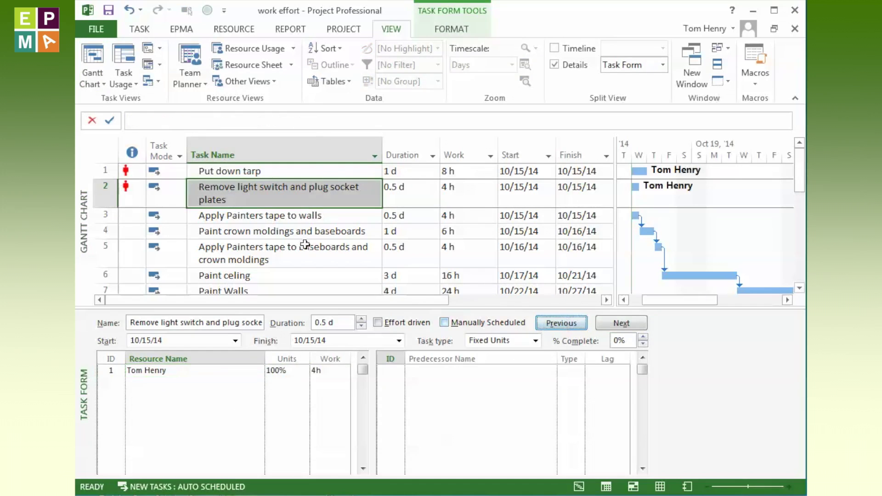
{"action": "left_click", "coordinate": [295, 216]}
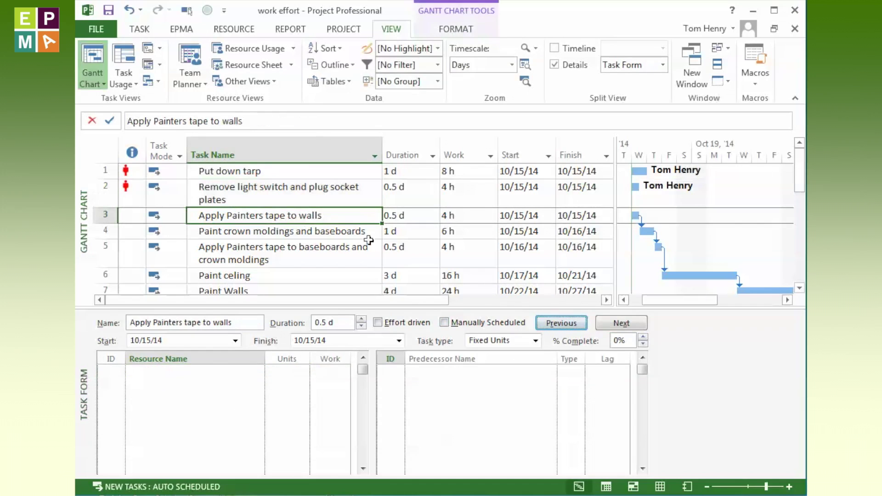
{"action": "left_click", "coordinate": [246, 372]}
{"action": "left_click", "coordinate": [243, 395]}
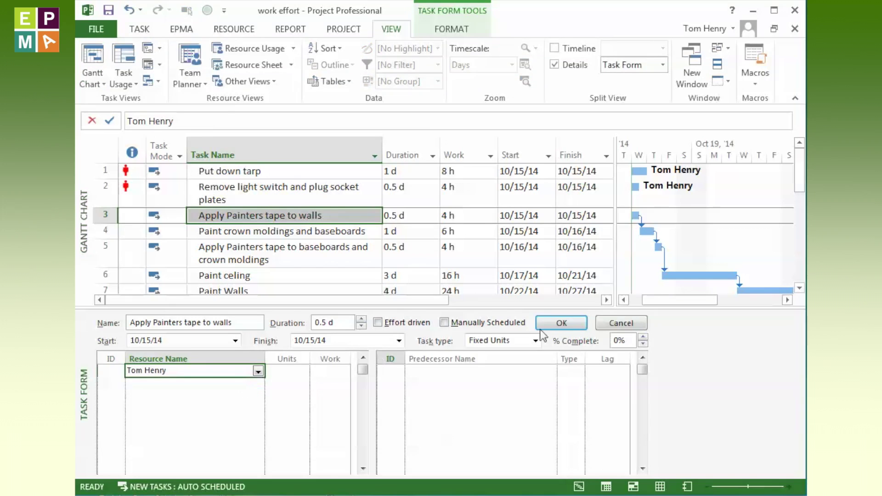
{"action": "left_click", "coordinate": [561, 323]}
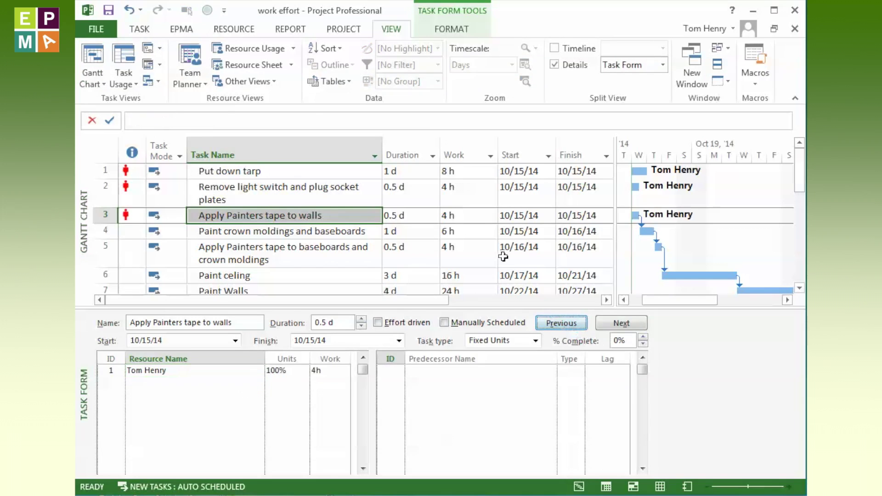
{"action": "left_click", "coordinate": [303, 236]}
{"action": "left_click", "coordinate": [235, 371]}
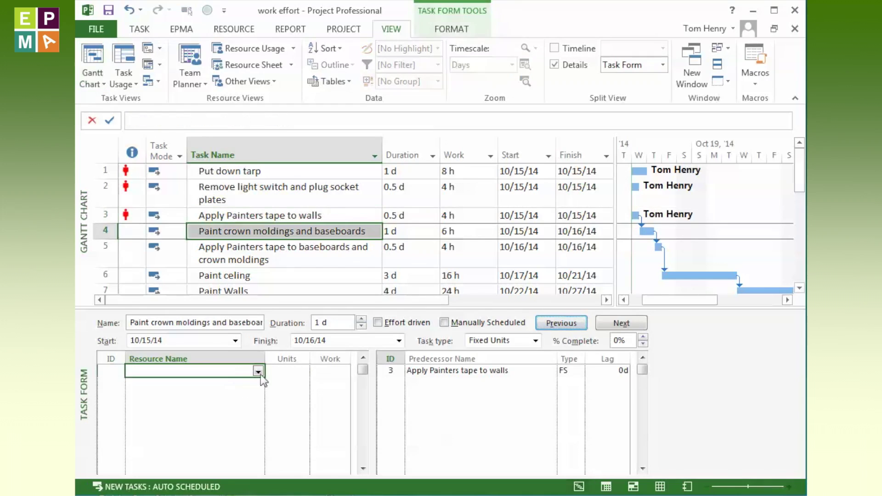
{"action": "left_click", "coordinate": [228, 392]}
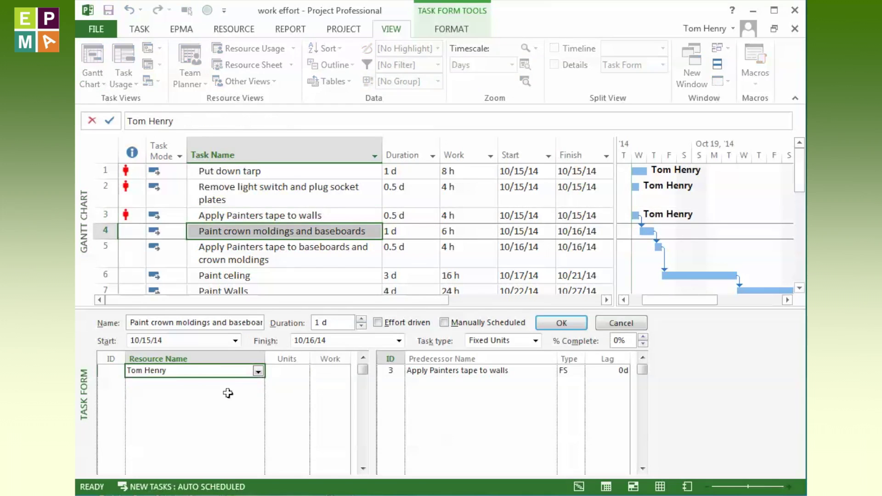
{"action": "left_click", "coordinate": [561, 324]}
{"action": "left_click", "coordinate": [281, 255]}
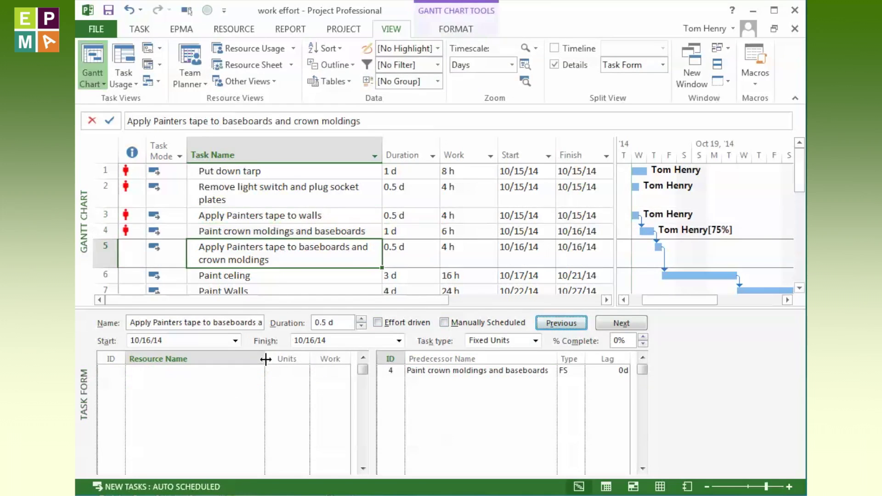
{"action": "left_click", "coordinate": [280, 231]}
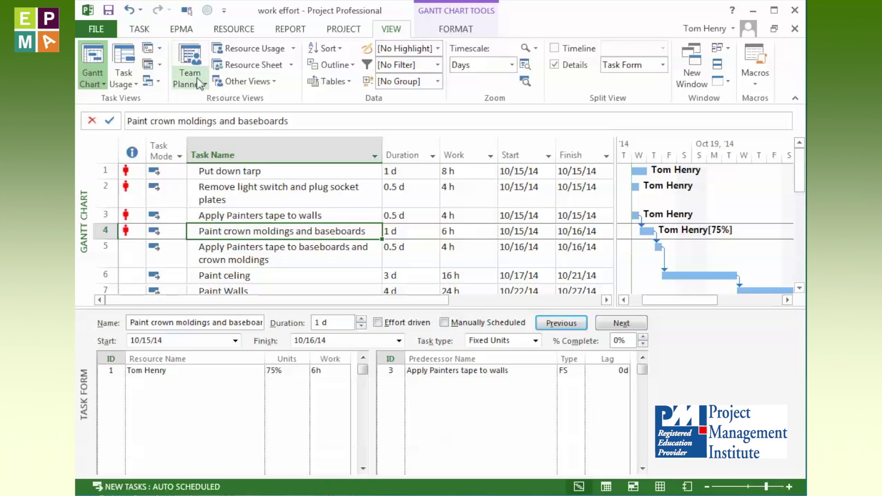
{"action": "left_click", "coordinate": [346, 250]}
{"action": "left_click", "coordinate": [220, 372]}
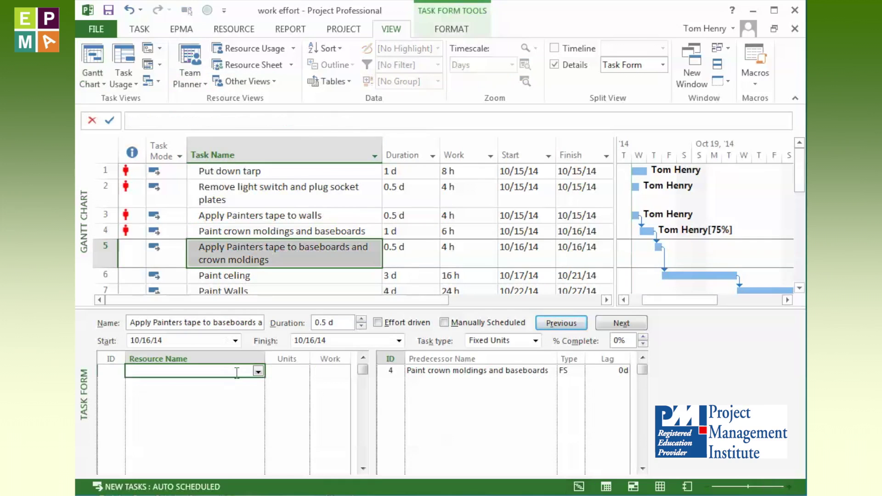
{"action": "left_click", "coordinate": [258, 371]}
{"action": "left_click", "coordinate": [245, 393]}
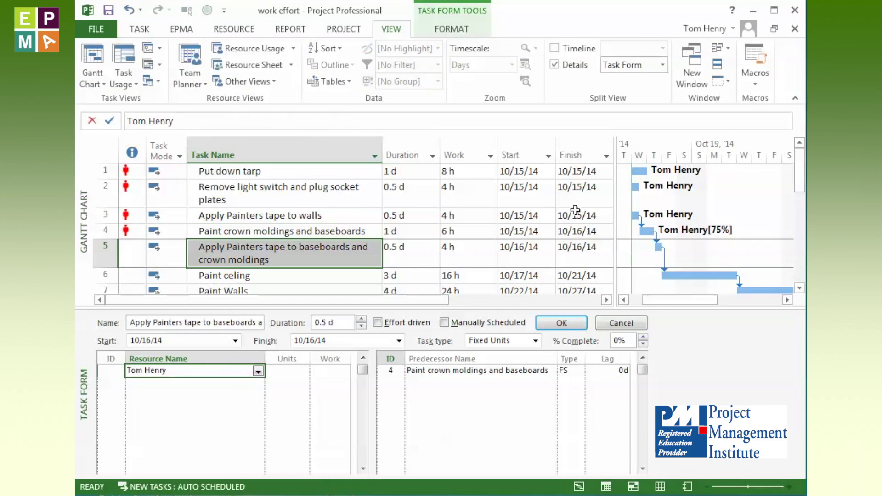
{"action": "left_click", "coordinate": [336, 251]}
{"action": "scroll", "coordinate": [335, 241], "scroll_direction": "down", "scroll_amount": 1}
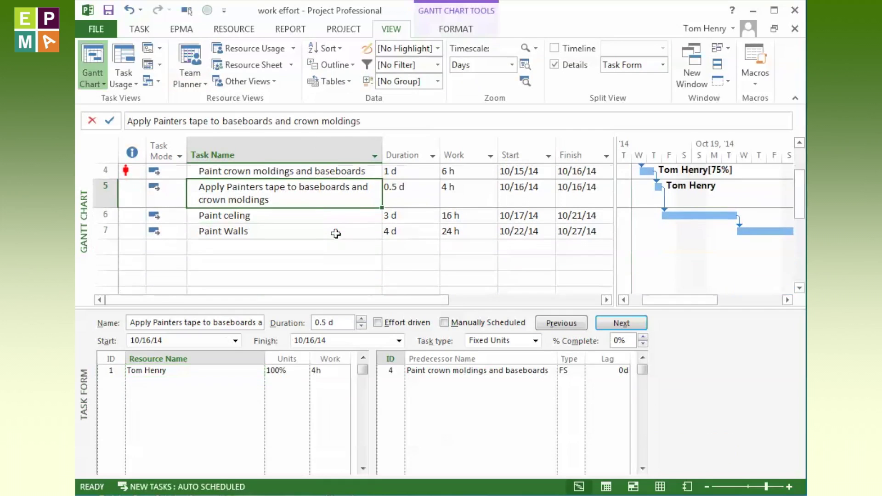
{"action": "left_click", "coordinate": [331, 215]}
{"action": "left_click", "coordinate": [255, 373]}
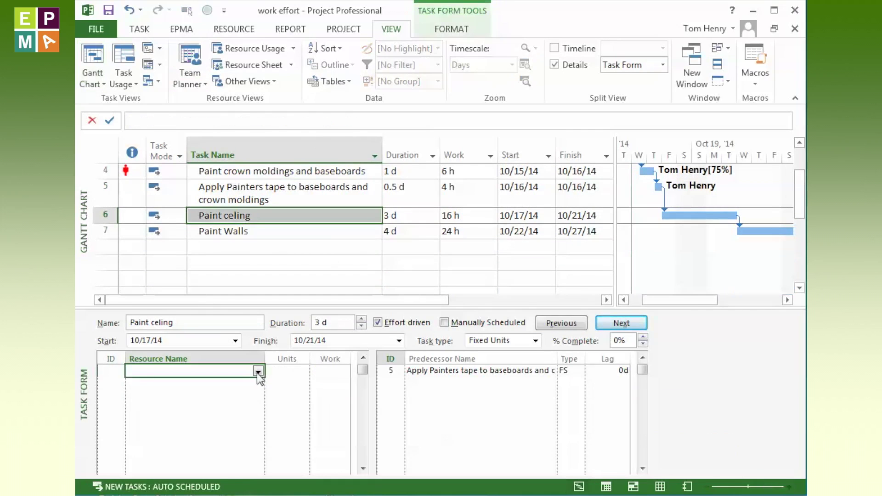
{"action": "left_click", "coordinate": [242, 394]}
{"action": "key", "text": "Return"}
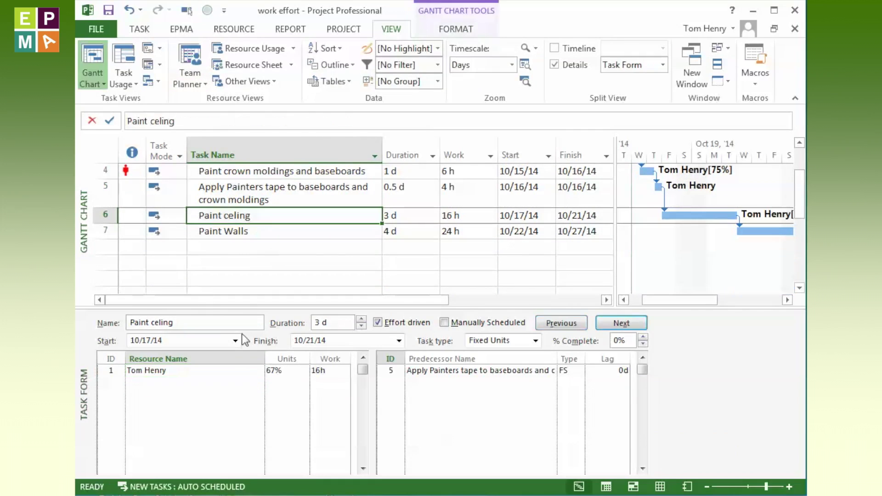
{"action": "left_click", "coordinate": [247, 235]}
{"action": "left_click", "coordinate": [237, 371]}
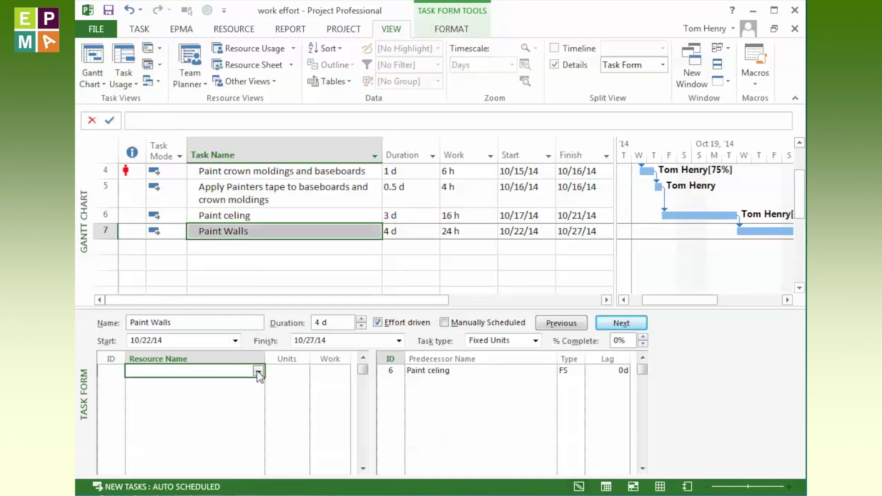
{"action": "left_click", "coordinate": [227, 393]}
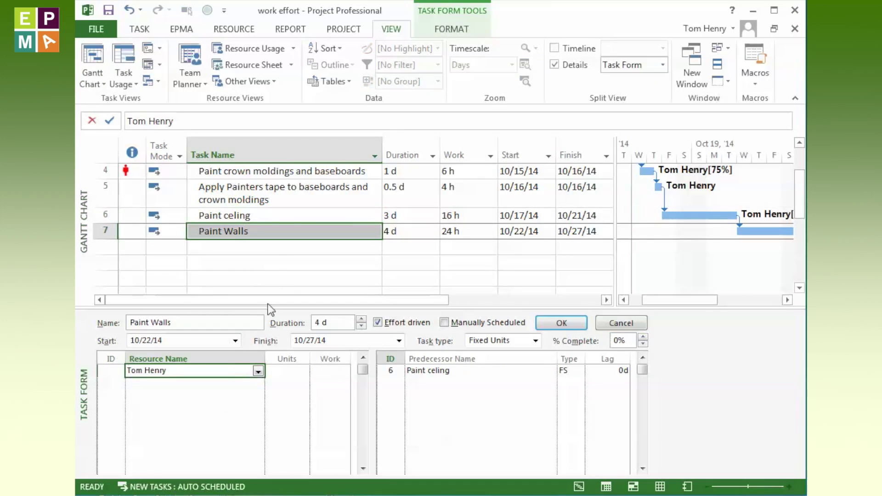
{"action": "left_click", "coordinate": [561, 323]}
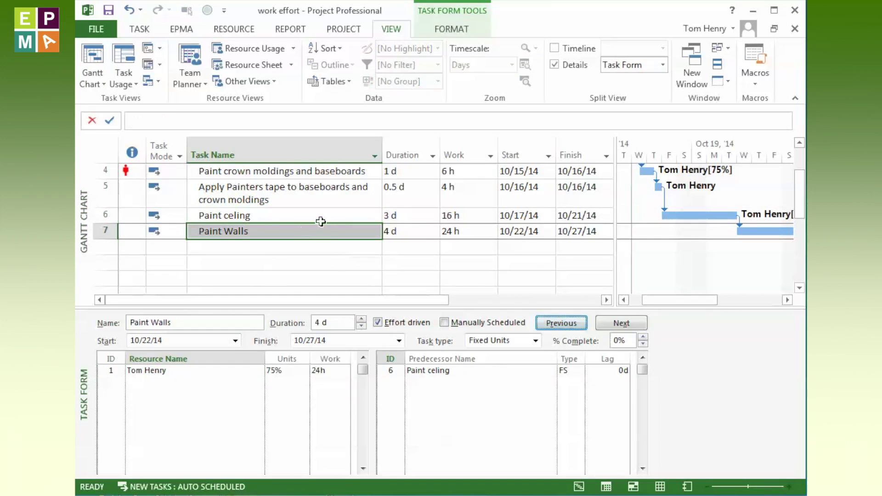
{"action": "left_click", "coordinate": [302, 202]}
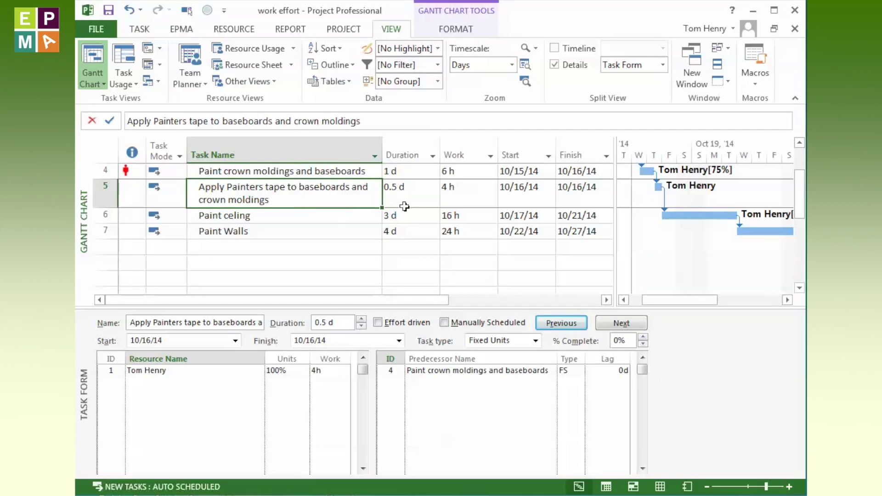
{"action": "left_click", "coordinate": [360, 218]}
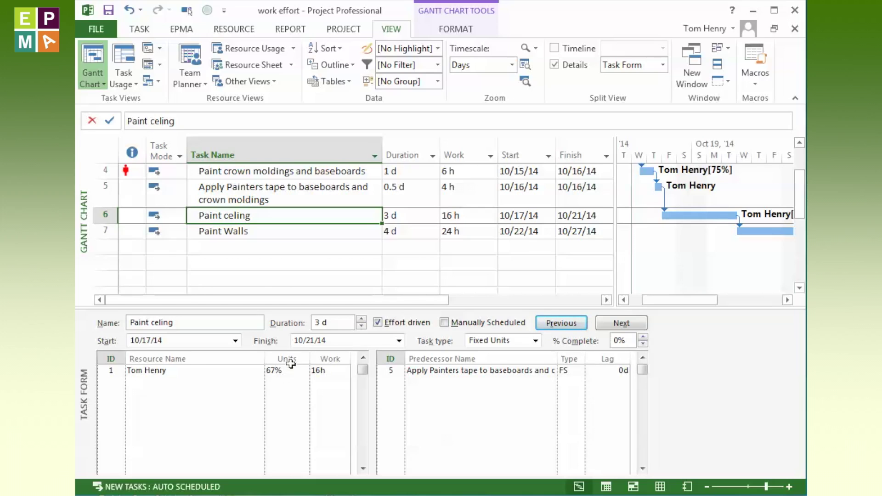
{"action": "left_click", "coordinate": [275, 231]}
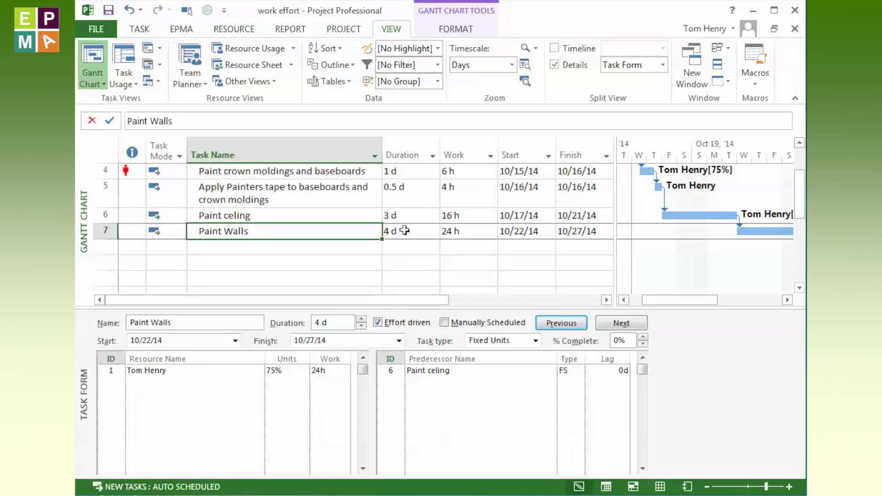
{"action": "left_click", "coordinate": [411, 152]}
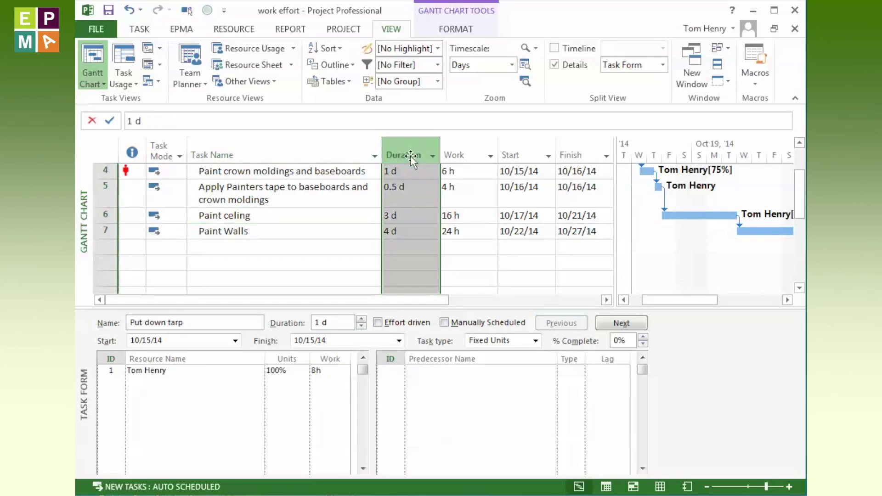
{"action": "left_click", "coordinate": [463, 153]}
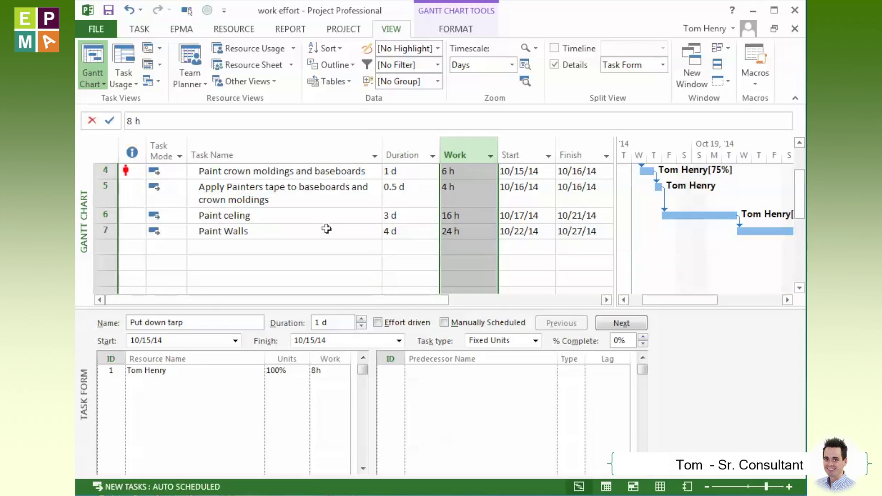